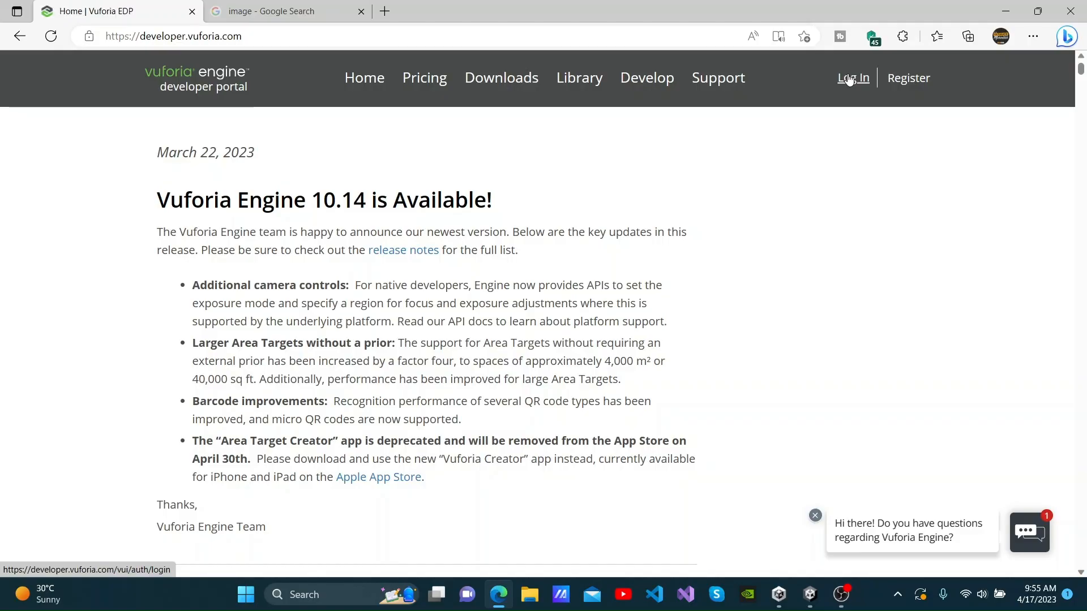
- Log in to the Vuforia developer portal and download the Vuforia Engine 10.14 package for Unity projects
{"action": "left_click", "coordinate": [849, 78]}
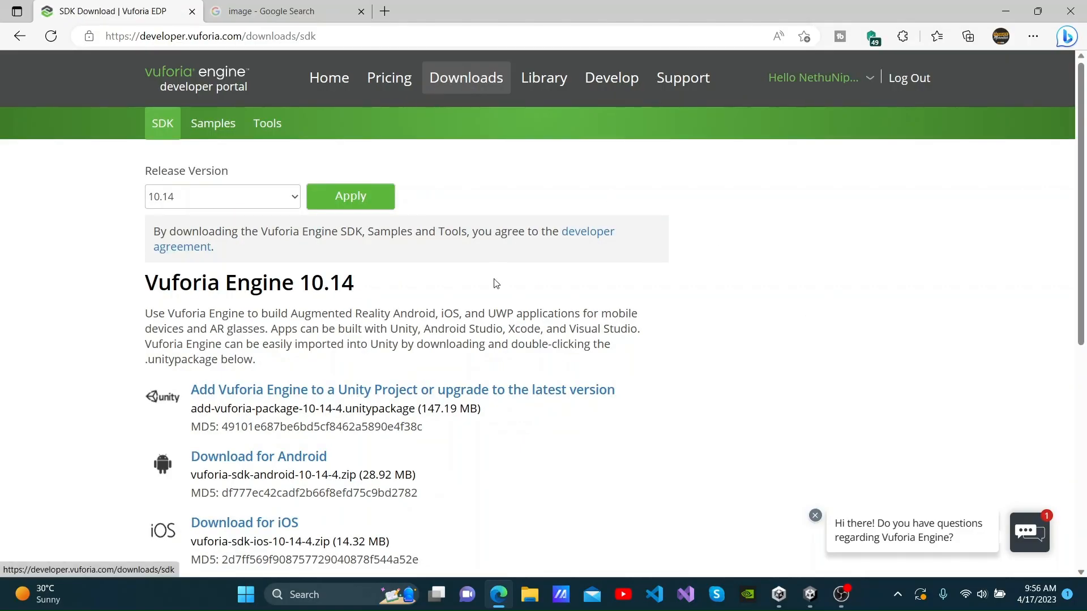
{"action": "scroll", "coordinate": [496, 283], "scroll_direction": "down", "scroll_amount": 3}
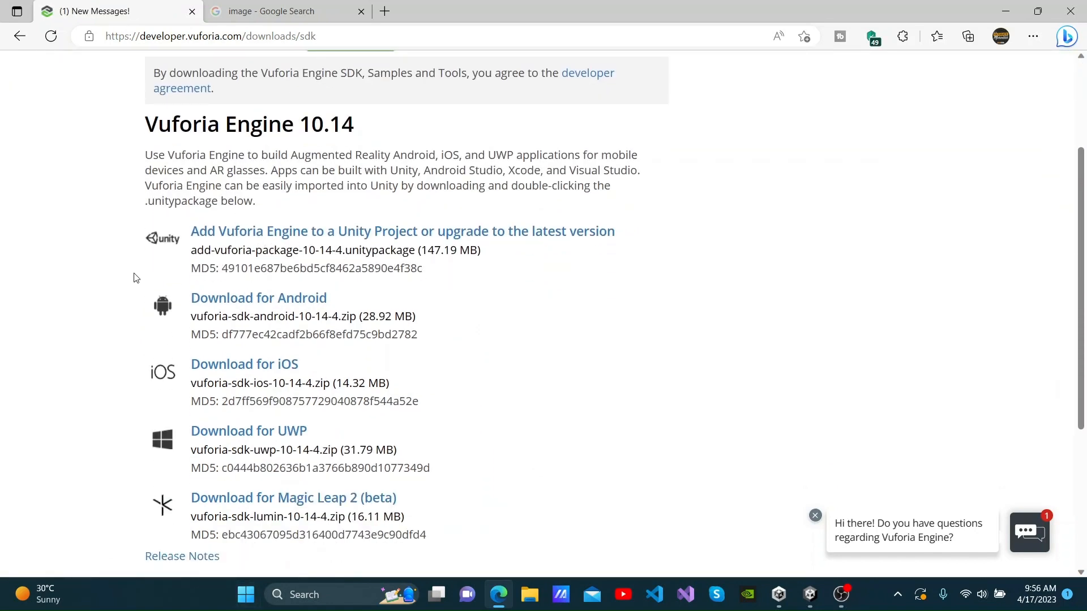
{"action": "left_click", "coordinate": [208, 242]}
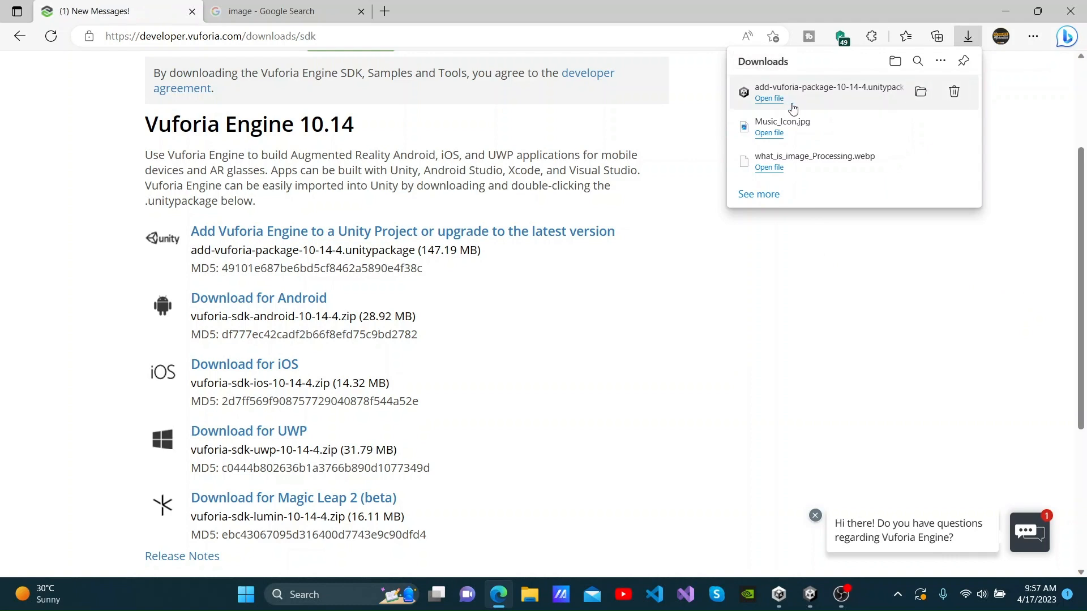
- Open the downloaded add-vuforia-package-10-14-4.unitypackage in Unity and import all of its files
{"action": "left_click", "coordinate": [839, 100]}
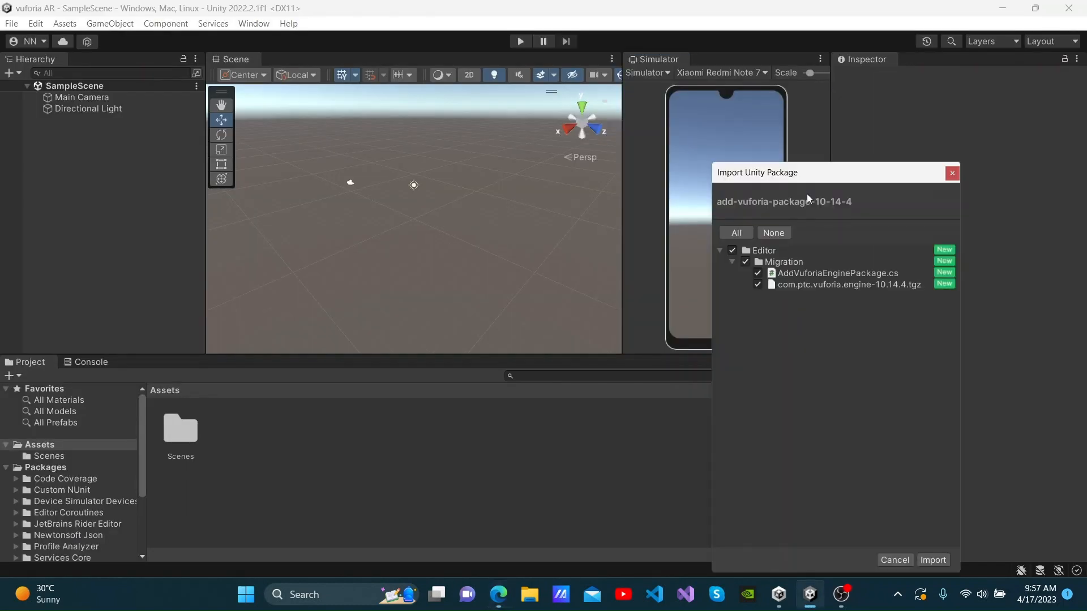
{"action": "left_click_drag", "start_coordinate": [833, 174], "coordinate": [638, 68]}
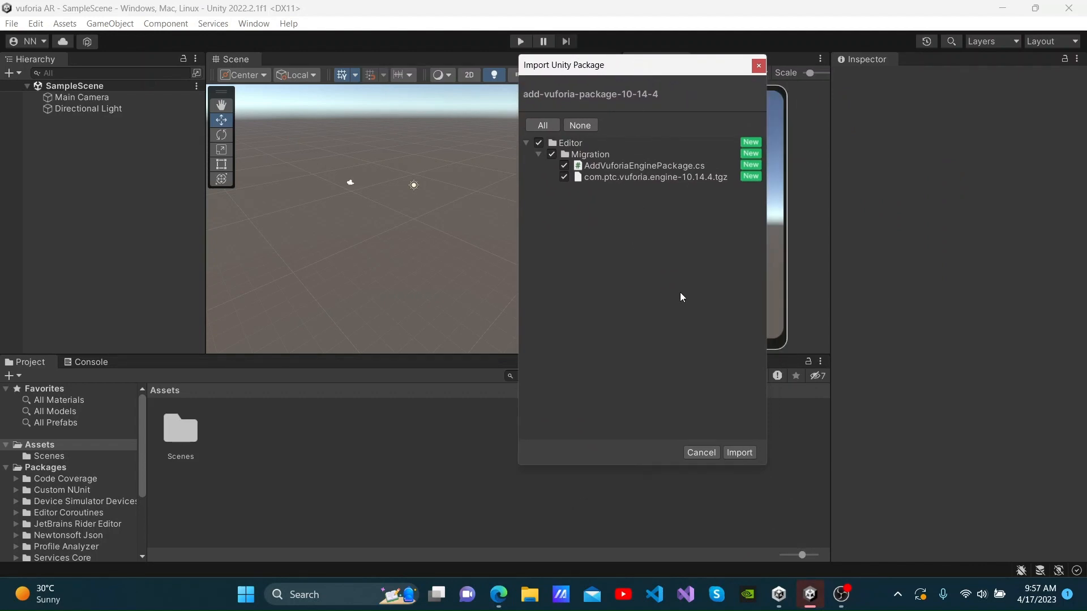
{"action": "left_click", "coordinate": [737, 453]}
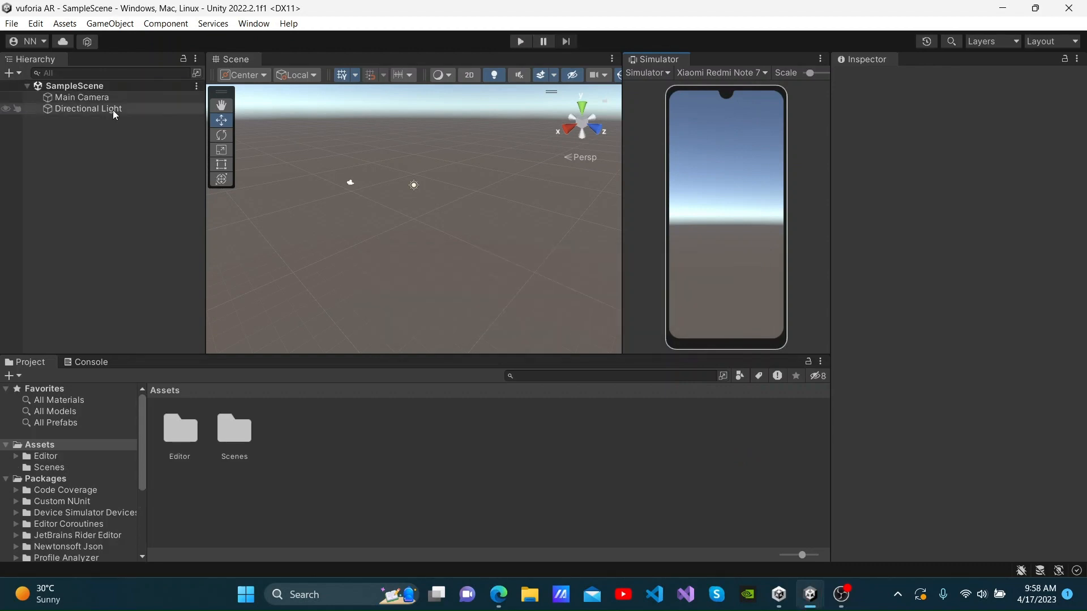
- Replace the scene's Main Camera with a Vuforia Engine AR Camera
{"action": "right_click", "coordinate": [91, 97]}
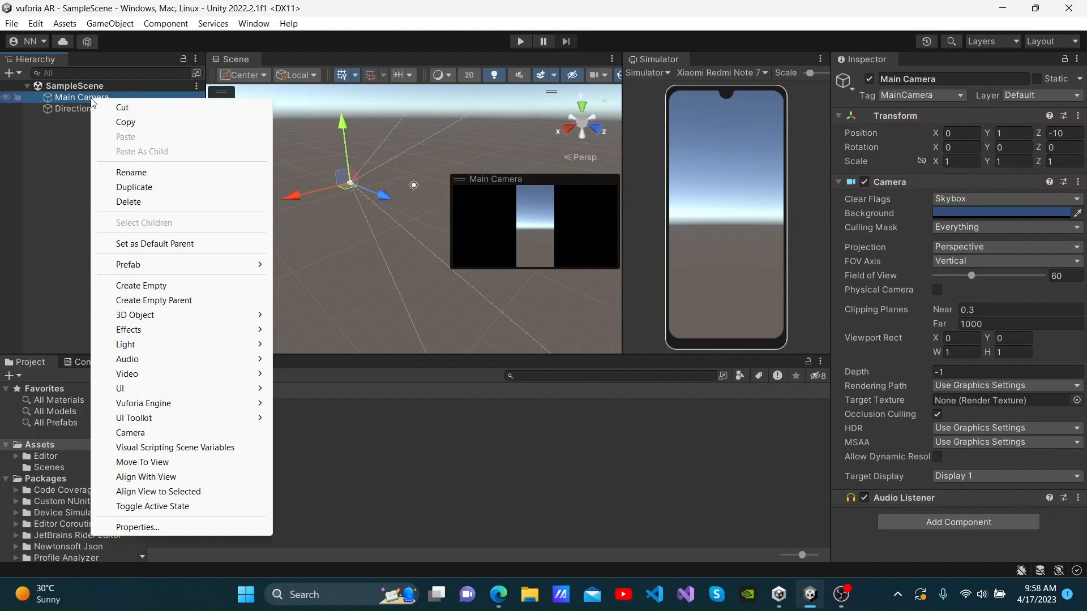
{"action": "left_click", "coordinate": [128, 201]}
{"action": "left_click", "coordinate": [18, 74]}
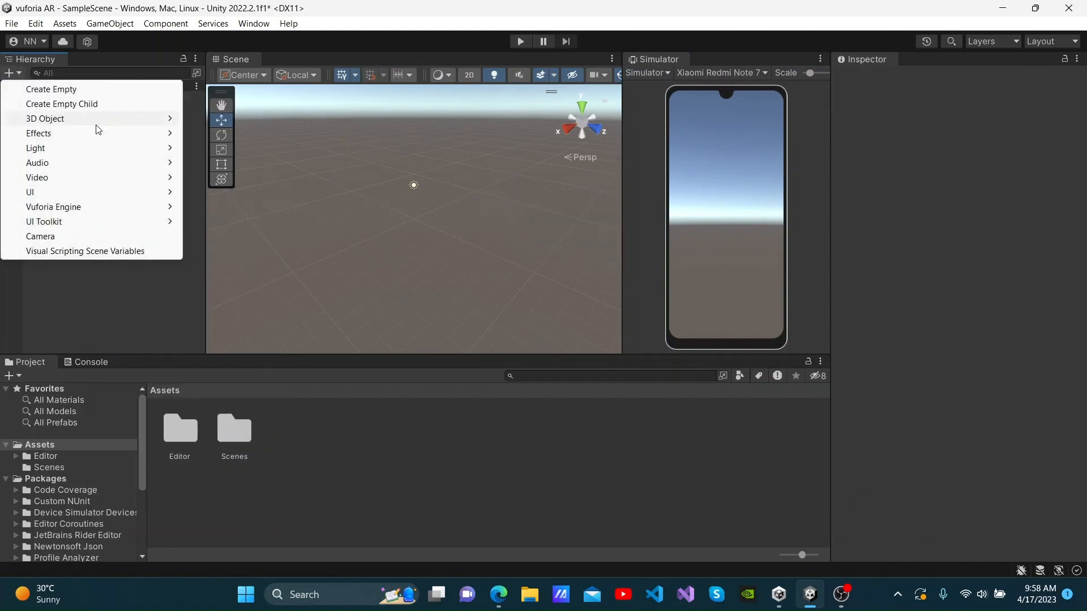
{"action": "mouse_move", "coordinate": [165, 210]}
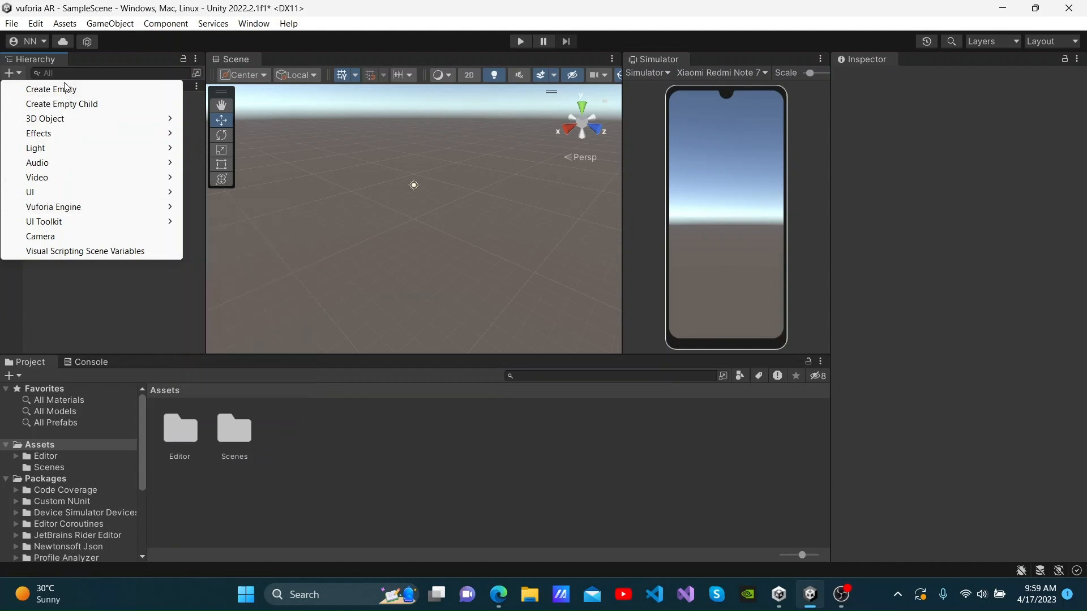
{"action": "mouse_move", "coordinate": [69, 214]}
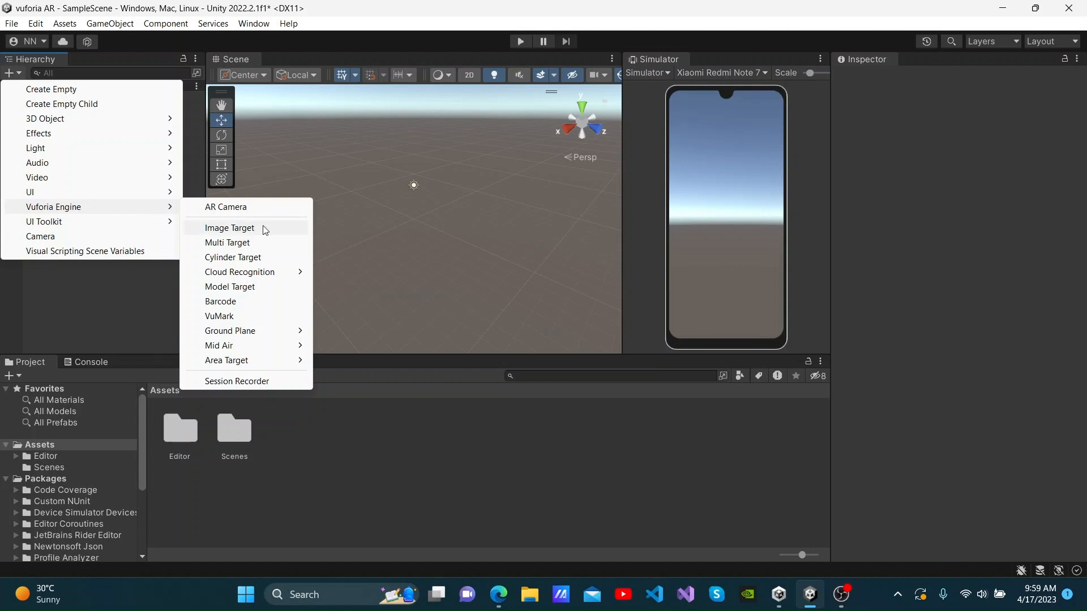
{"action": "left_click", "coordinate": [277, 207]}
{"action": "left_click", "coordinate": [511, 350]}
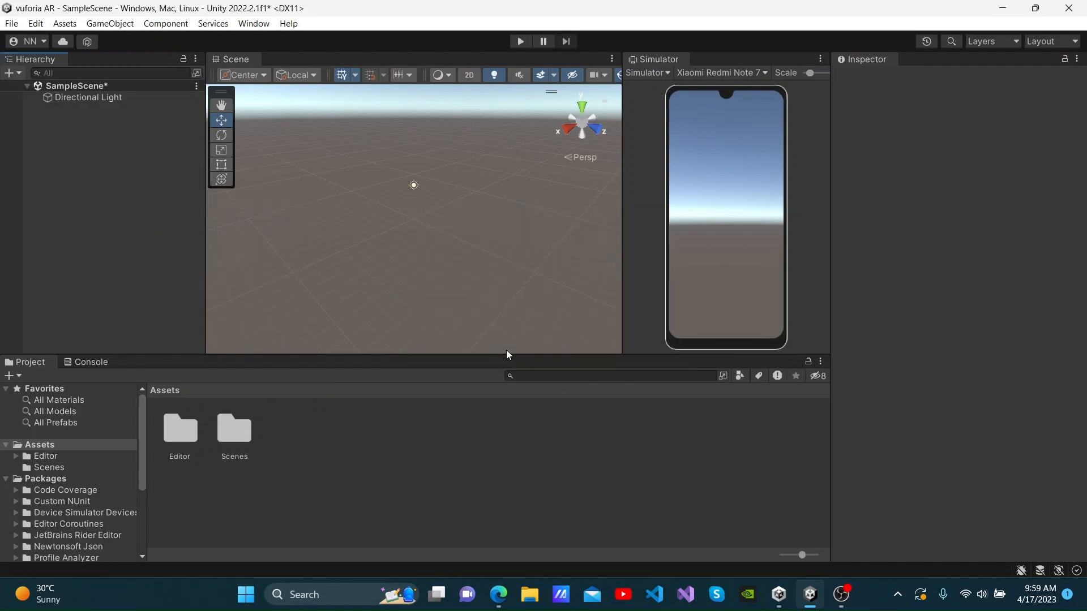
{"action": "left_click", "coordinate": [123, 228]}
- Add a Vuforia Engine Image Target to the scene and open the Vuforia configuration of the ARCamera
{"action": "left_click", "coordinate": [19, 72]}
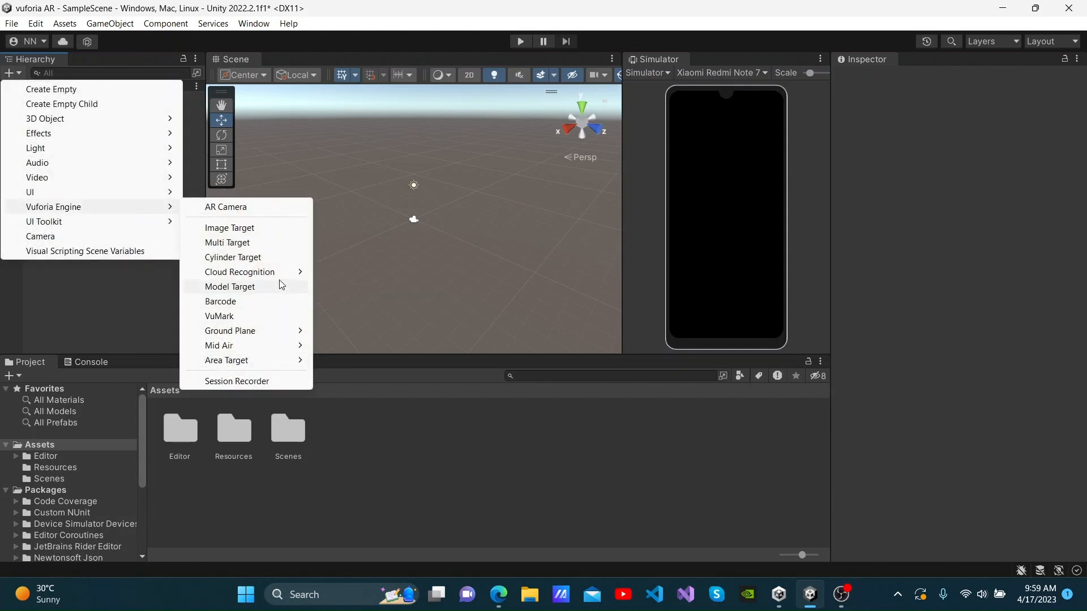
{"action": "left_click", "coordinate": [262, 228]}
{"action": "left_click", "coordinate": [92, 220]}
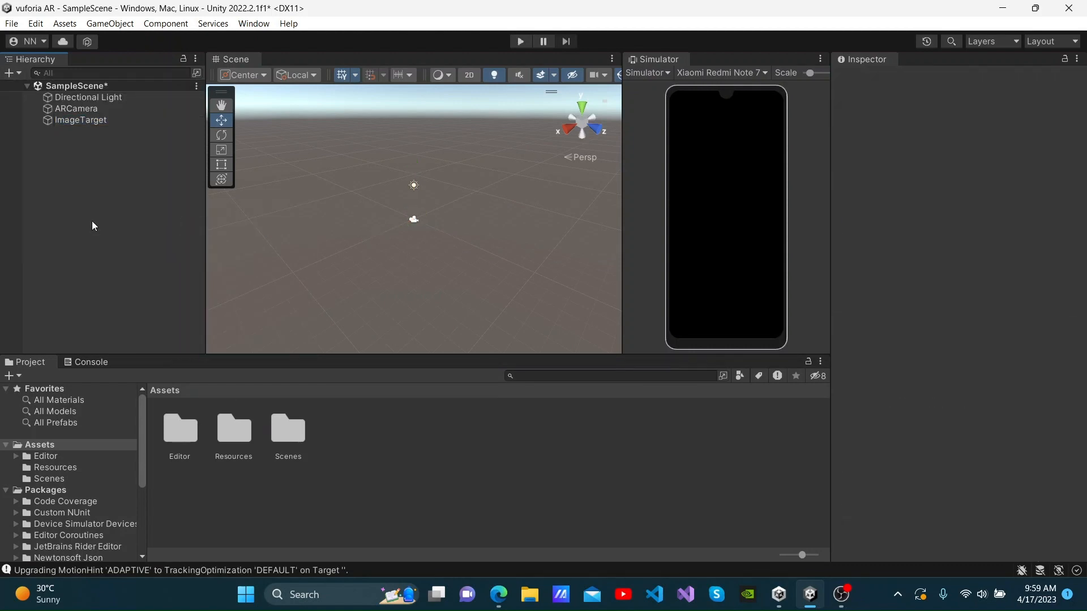
{"action": "left_click", "coordinate": [70, 109]}
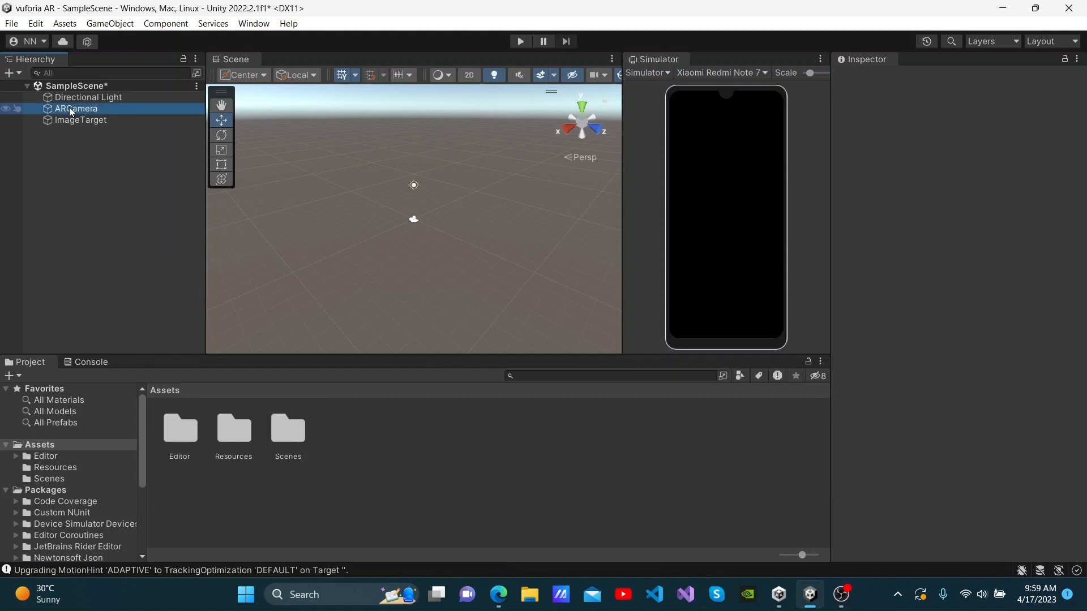
{"action": "left_click", "coordinate": [908, 548]}
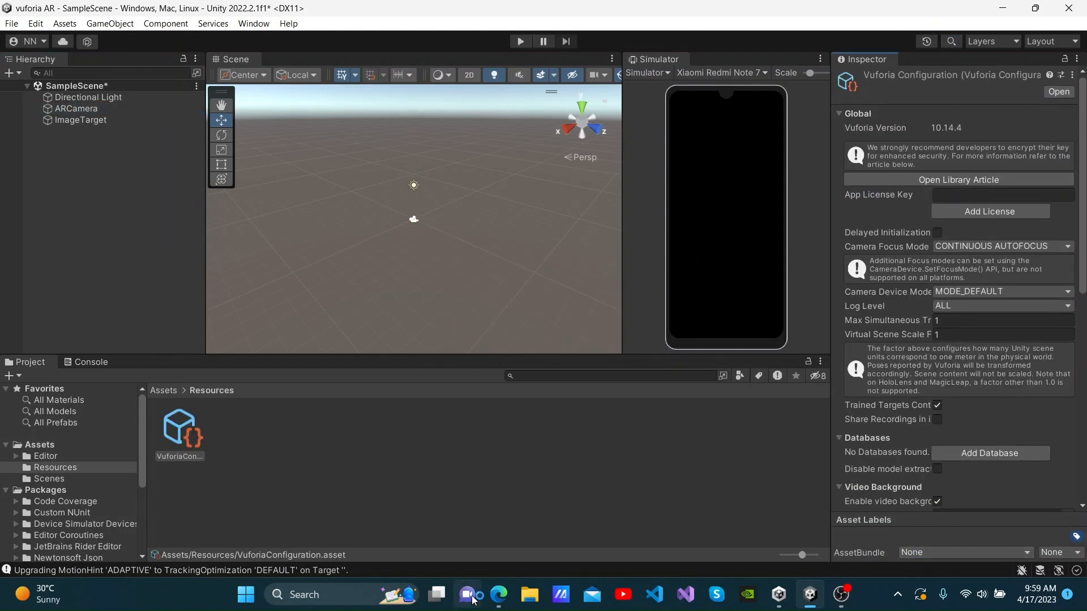
- Switch to the Vuforia portal in the browser and create a Basic plan license named test_project, accepting the developer agreement
{"action": "left_click", "coordinate": [509, 592]}
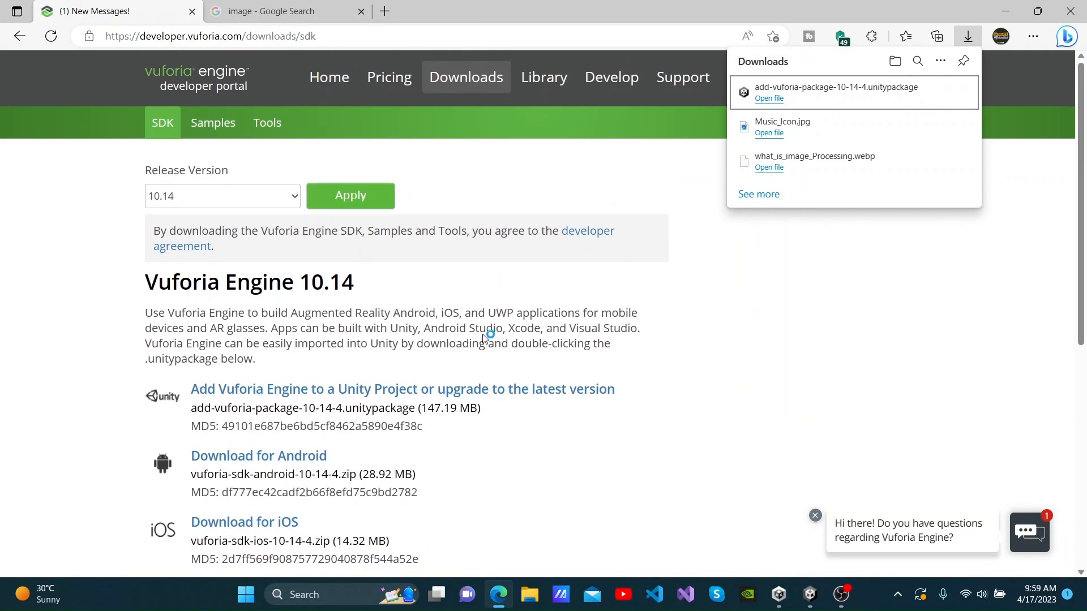
{"action": "scroll", "coordinate": [485, 337], "scroll_direction": "up", "scroll_amount": 3}
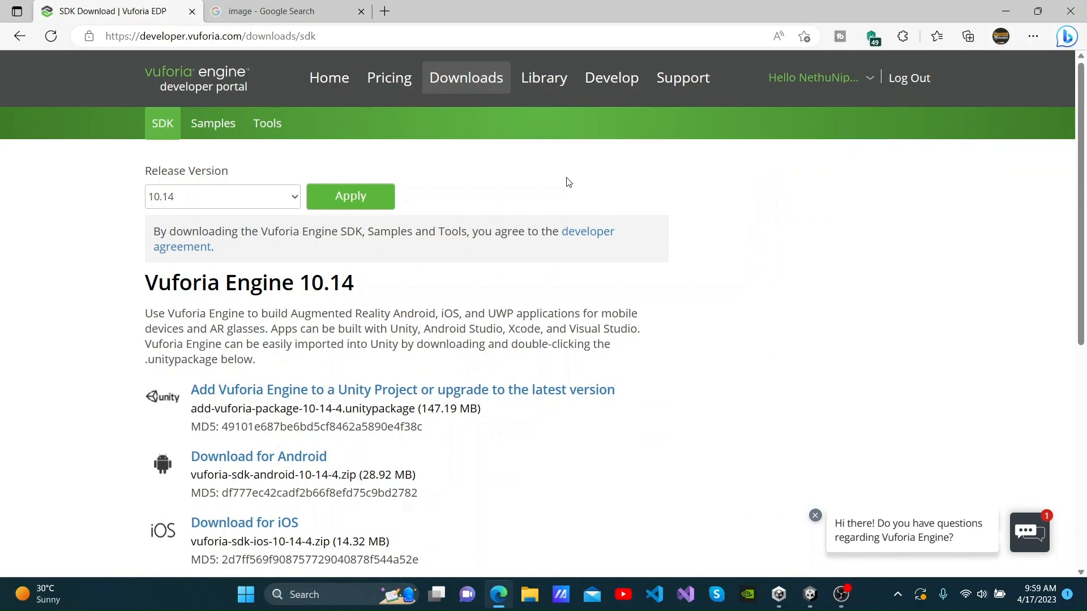
{"action": "left_click", "coordinate": [598, 90]}
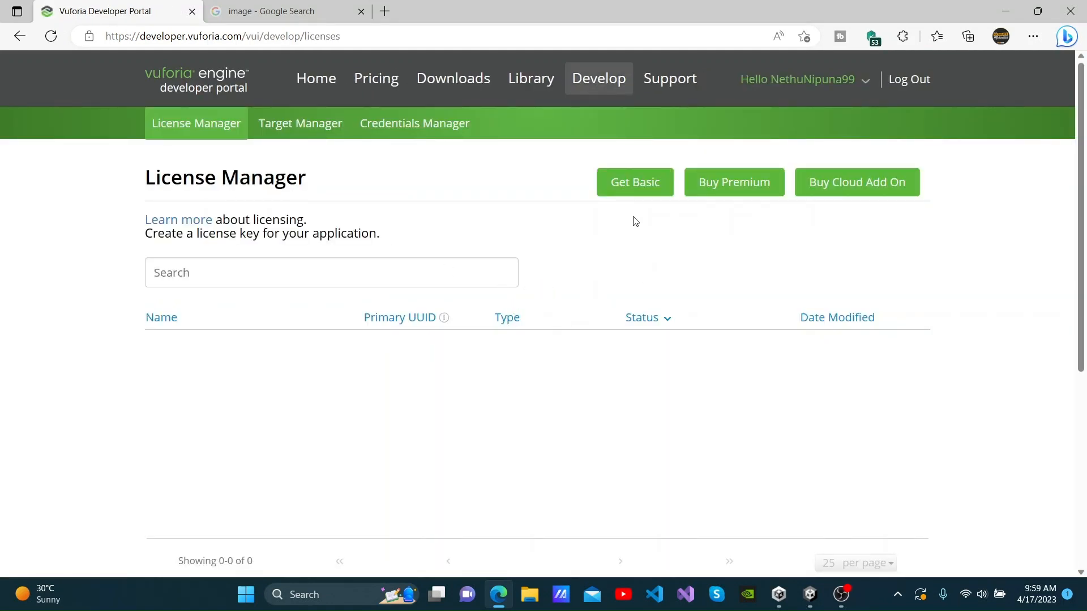
{"action": "left_click", "coordinate": [619, 189]}
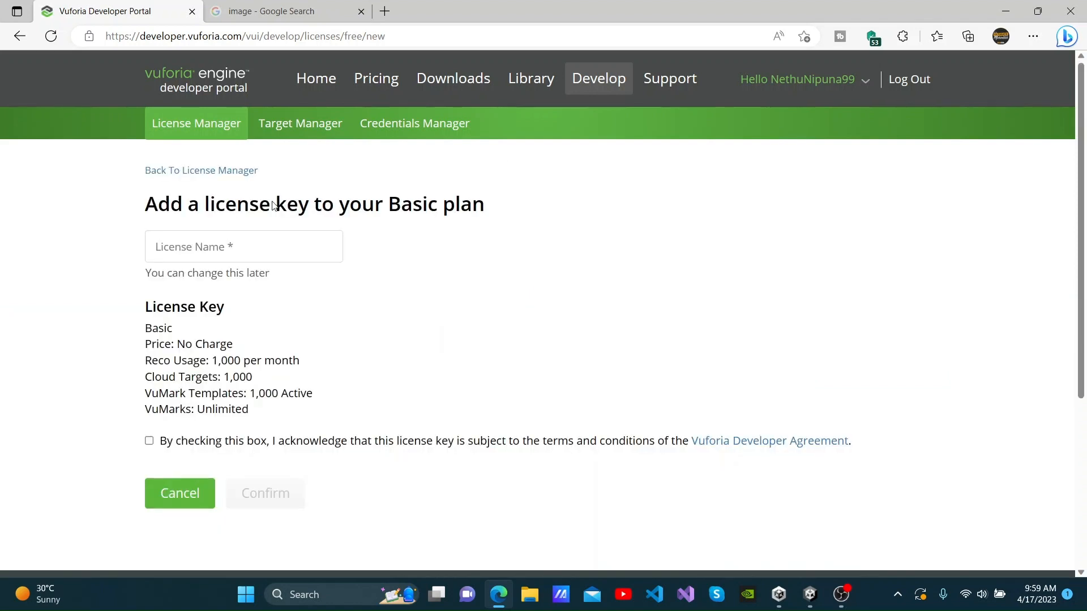
{"action": "left_click", "coordinate": [291, 255]}
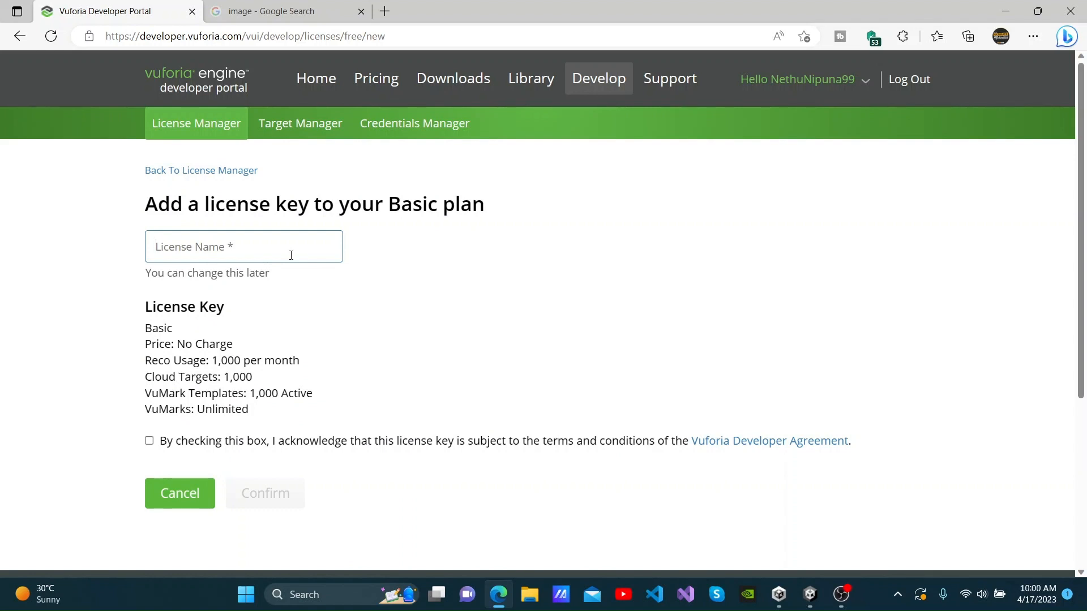
{"action": "type", "text": "t"}
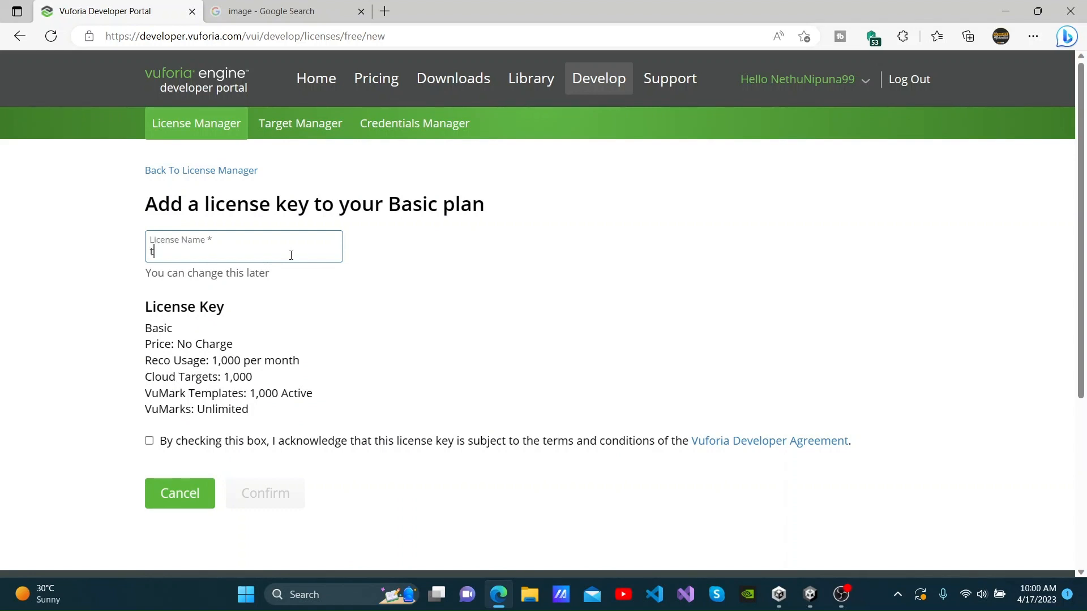
{"action": "type", "text": "est_project"}
{"action": "left_click", "coordinate": [148, 441]}
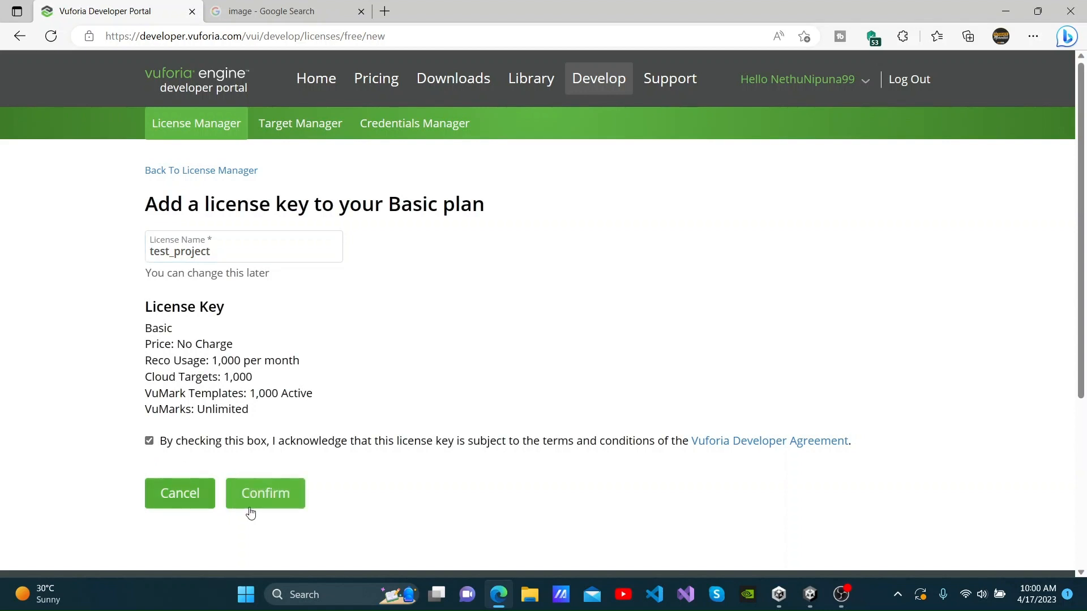
{"action": "left_click", "coordinate": [252, 504]}
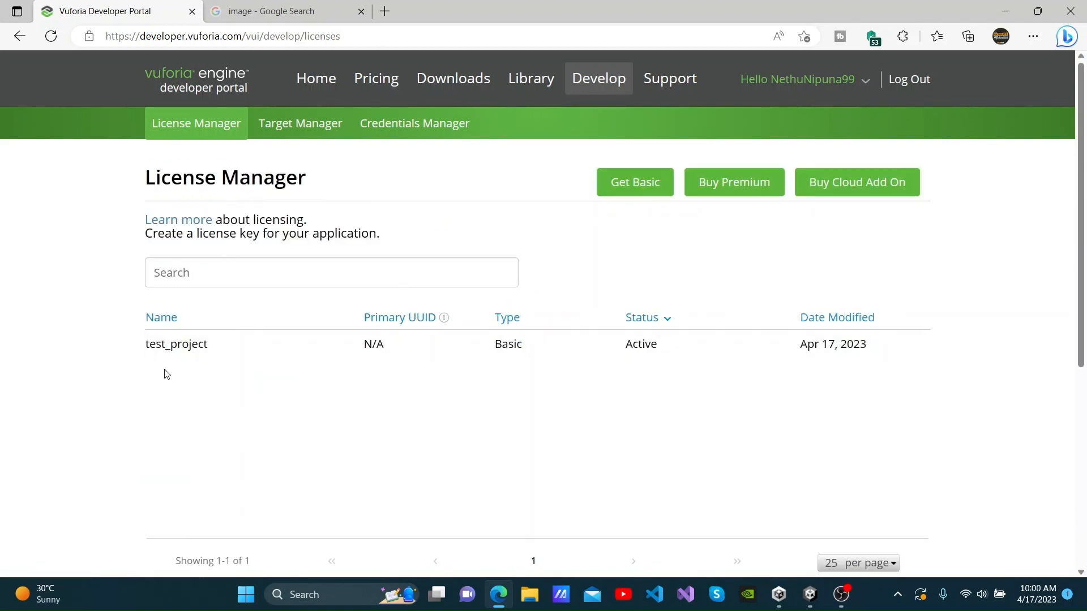
- Copy the license key of test_project and paste it as the App License Key in Unity's Vuforia configuration
{"action": "left_click", "coordinate": [165, 348]}
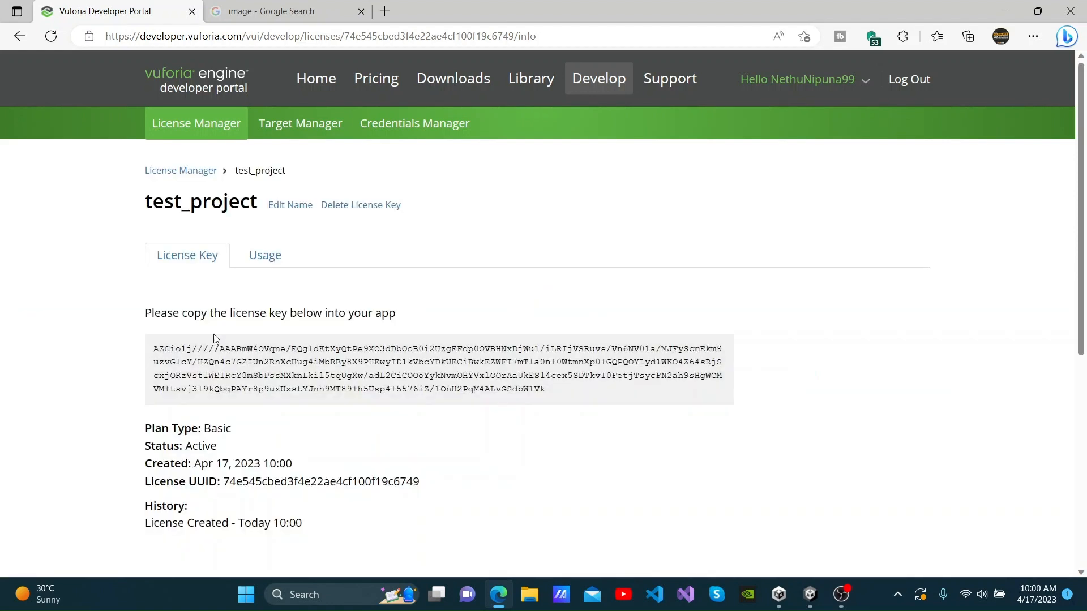
{"action": "left_click", "coordinate": [281, 375]}
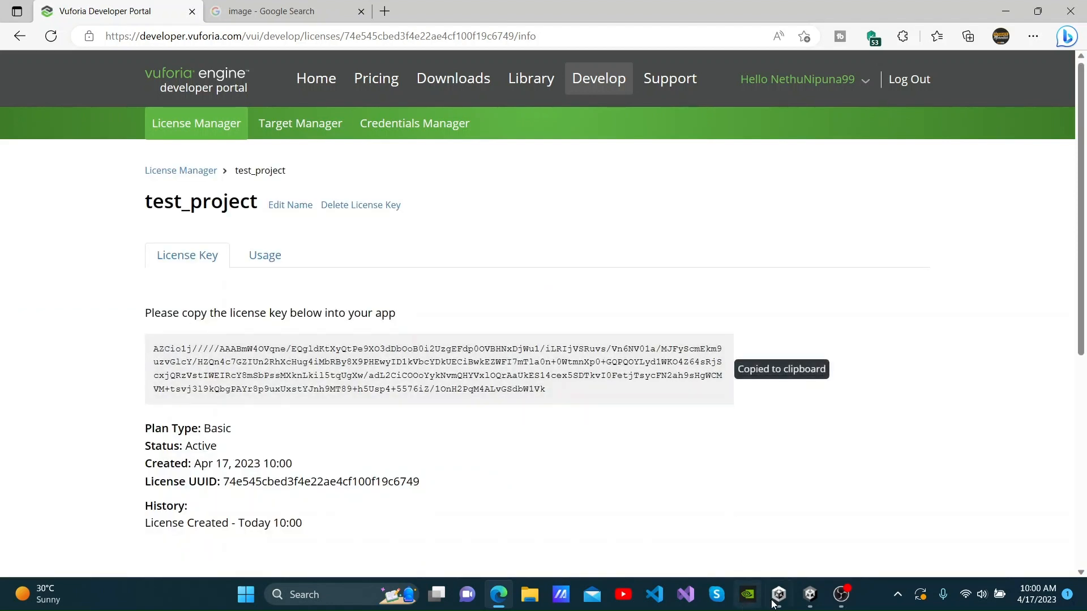
{"action": "left_click", "coordinate": [809, 594]}
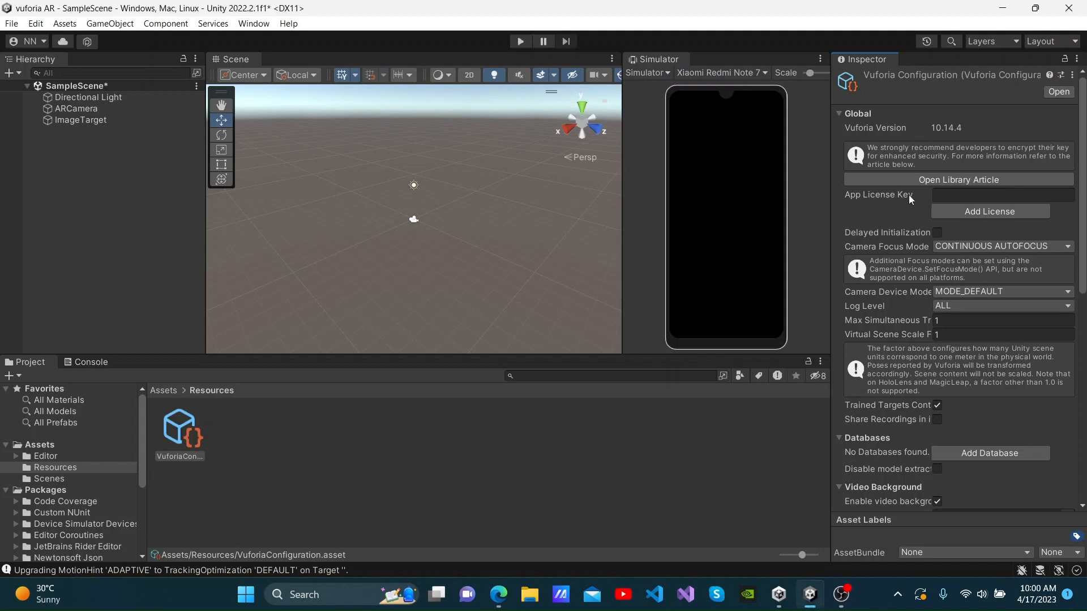
{"action": "right_click", "coordinate": [941, 194]}
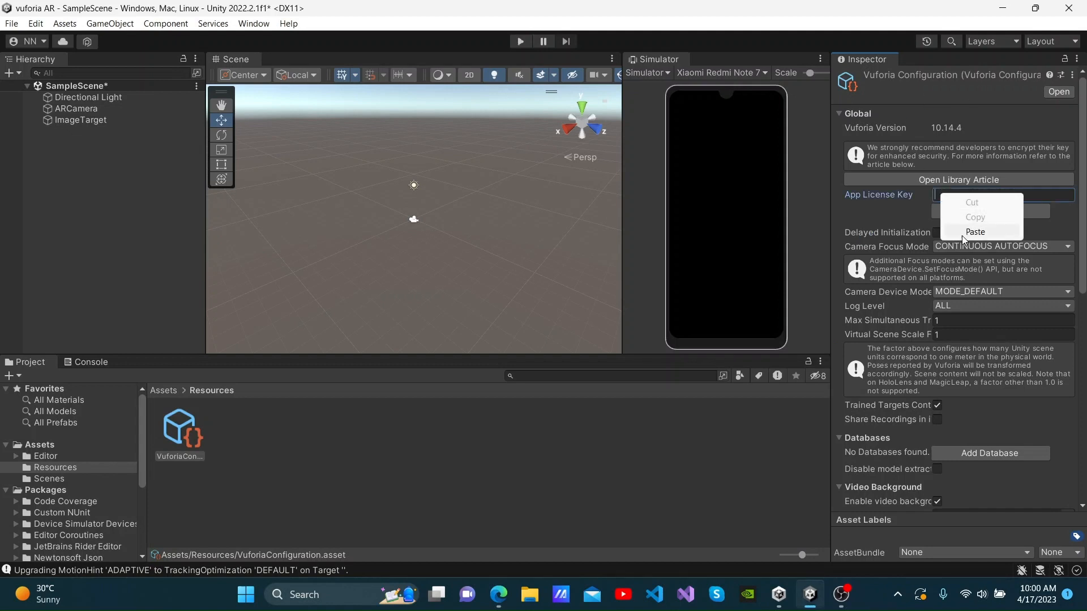
{"action": "left_click", "coordinate": [962, 233]}
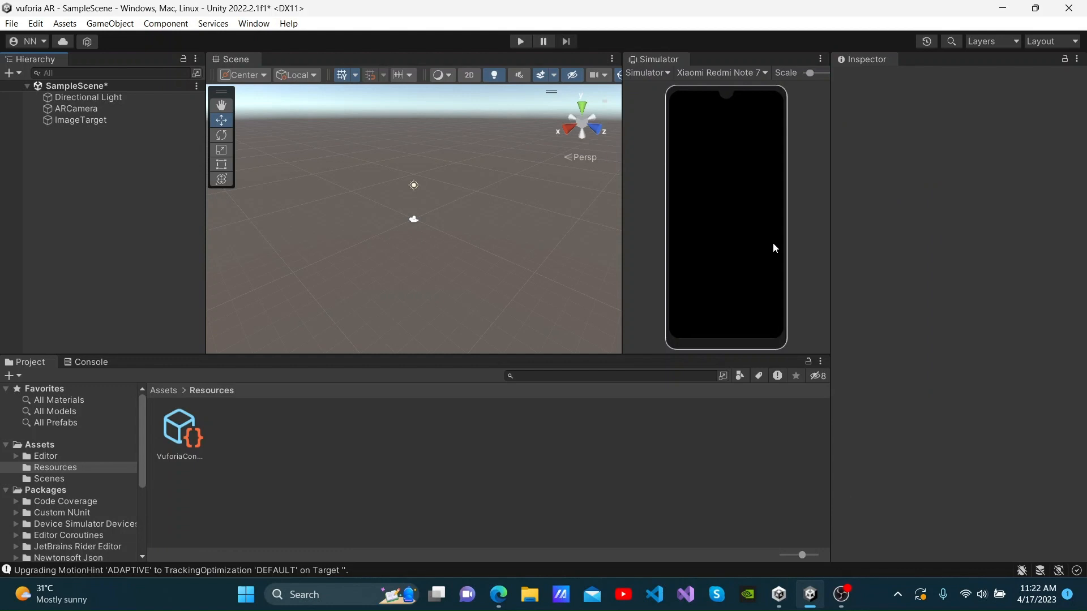
- Switch back to the browser, create a Device database named test_db in the Target Manager and open it
{"action": "left_click", "coordinate": [498, 595]}
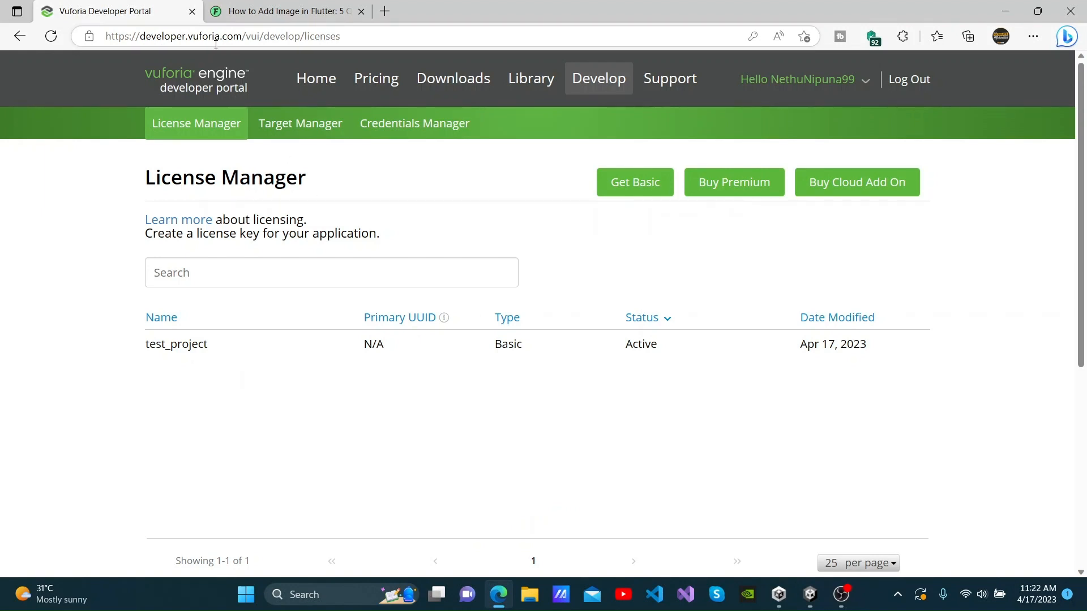
{"action": "left_click", "coordinate": [289, 140]}
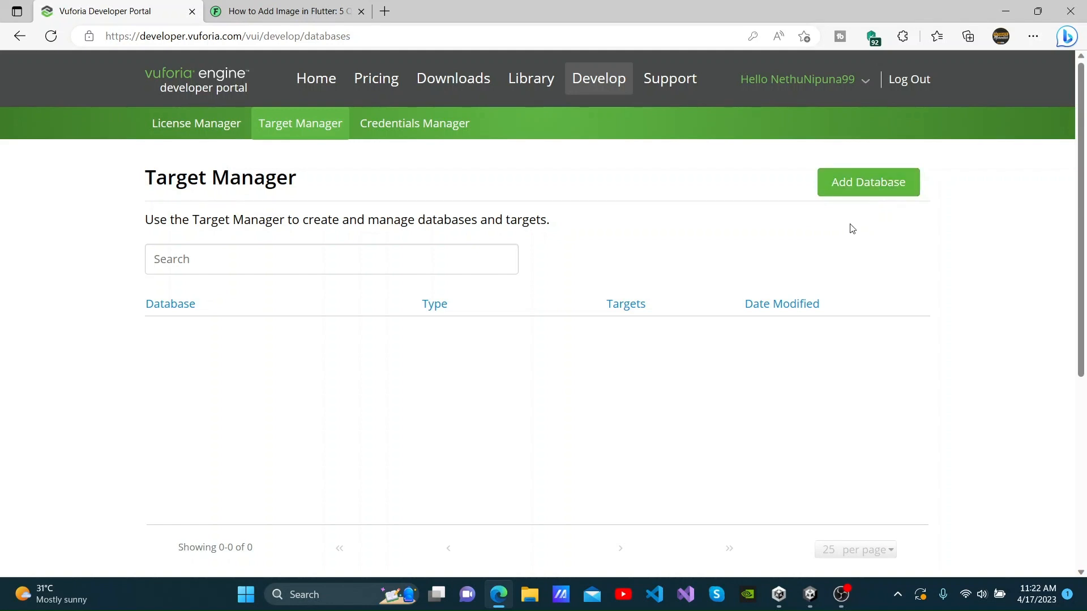
{"action": "left_click", "coordinate": [854, 186]}
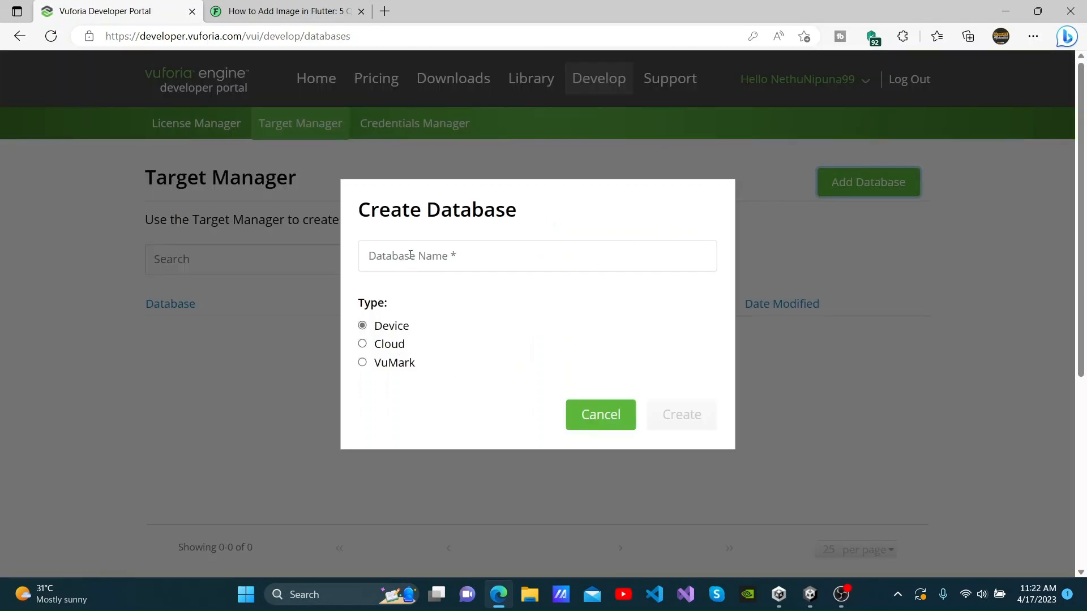
{"action": "left_click", "coordinate": [429, 261]}
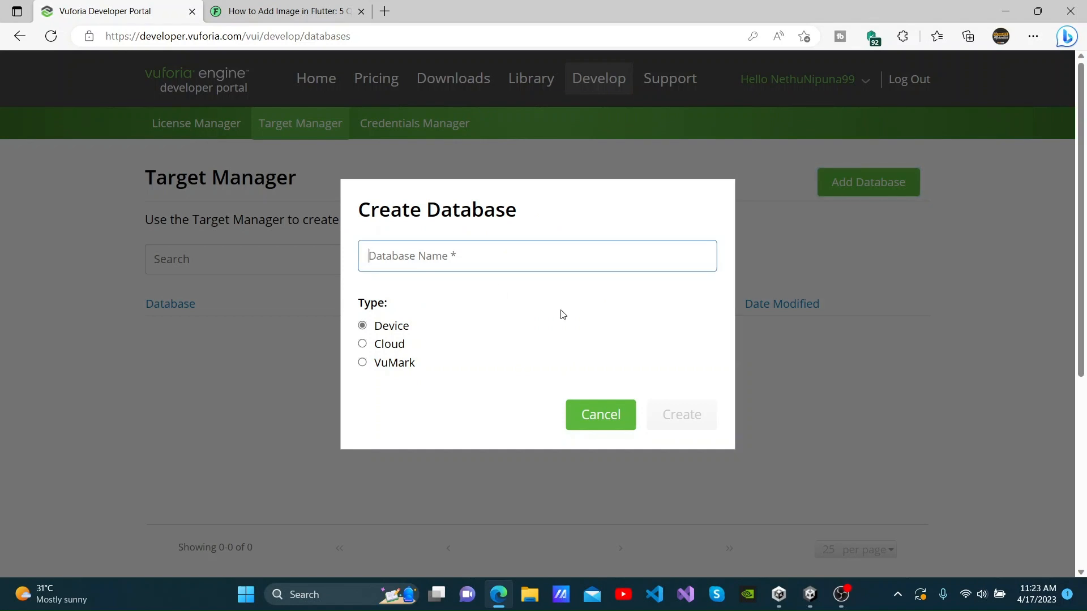
{"action": "type", "text": "test_db"}
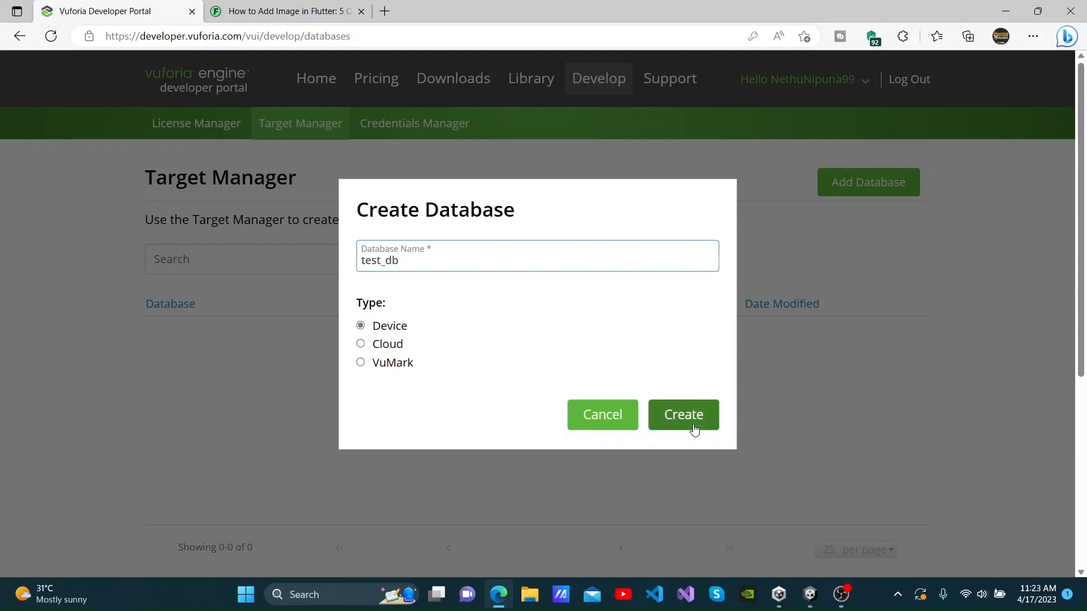
{"action": "left_click", "coordinate": [694, 428]}
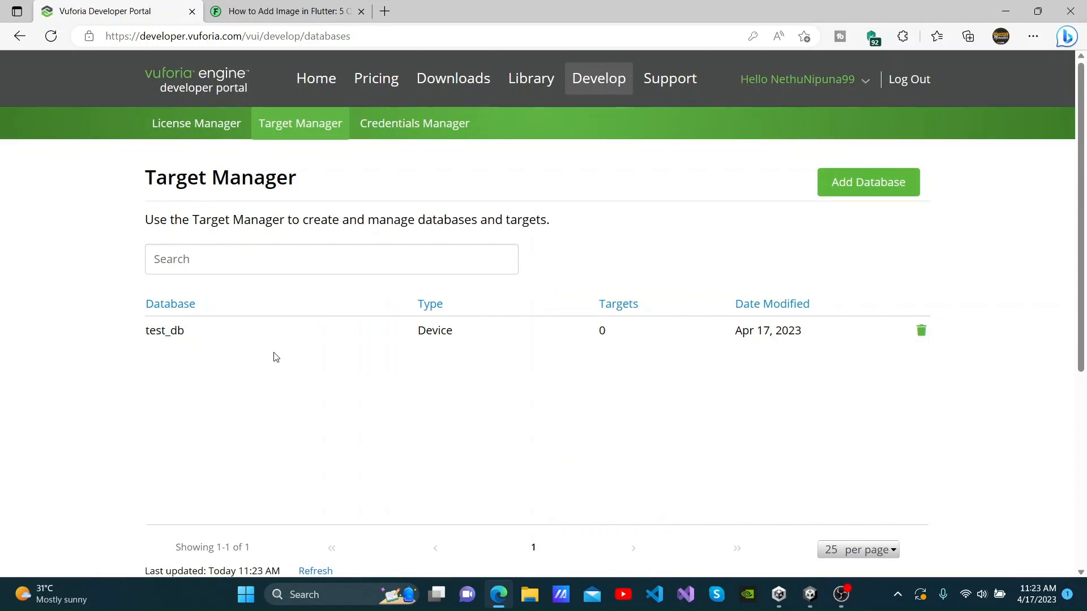
{"action": "left_click", "coordinate": [169, 334]}
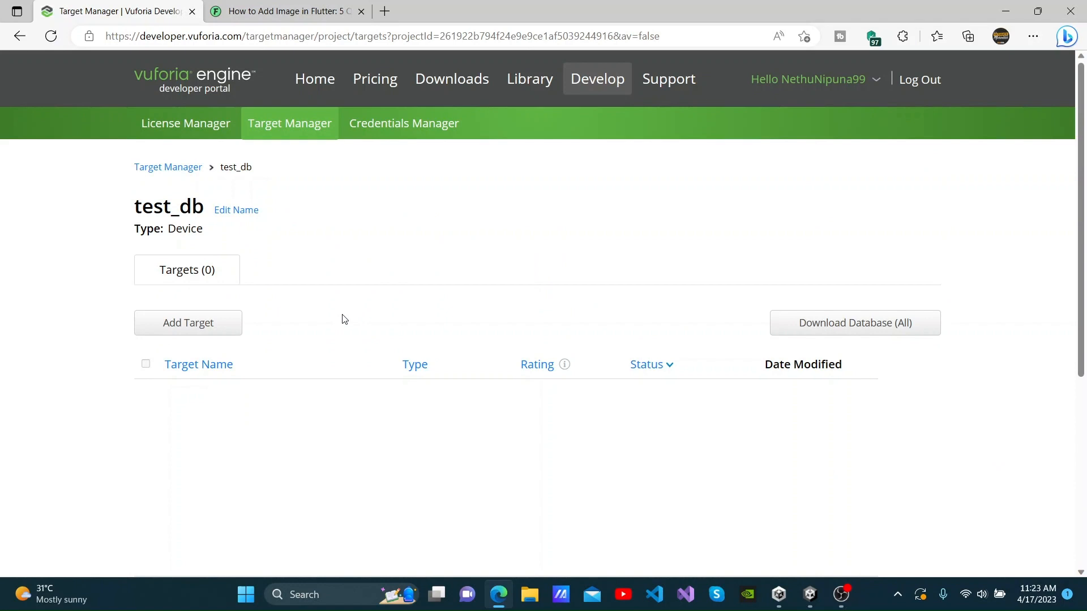
- Start adding an Image target to test_db, using the environment-earth-day-hands-trees JPG from the Downloads folder as its file
{"action": "scroll", "coordinate": [343, 319], "scroll_direction": "down", "scroll_amount": 3}
{"action": "scroll", "coordinate": [343, 318], "scroll_direction": "up", "scroll_amount": 3}
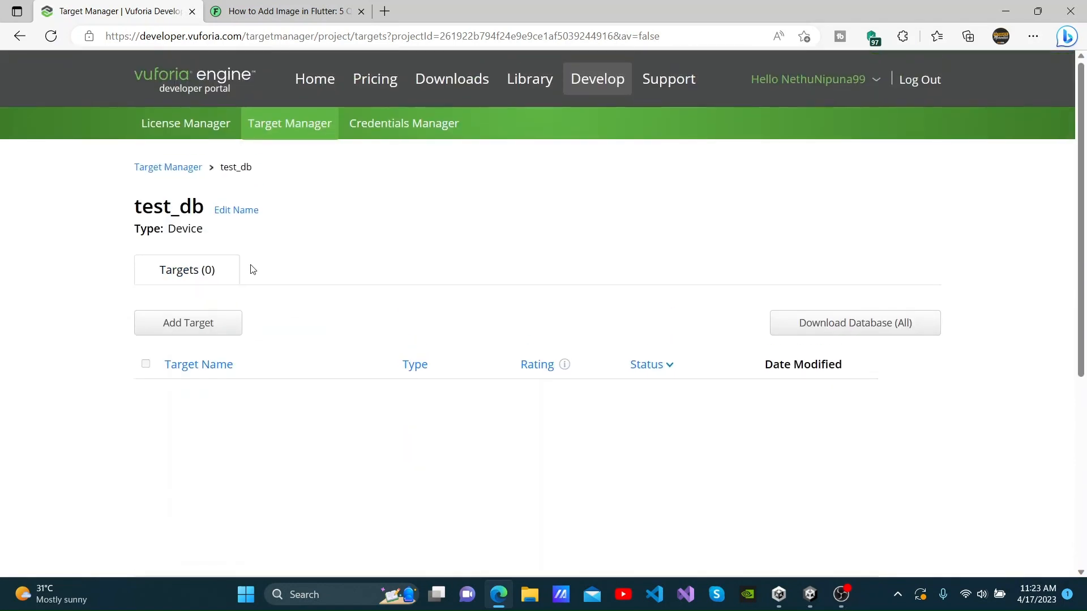
{"action": "left_click", "coordinate": [195, 323]}
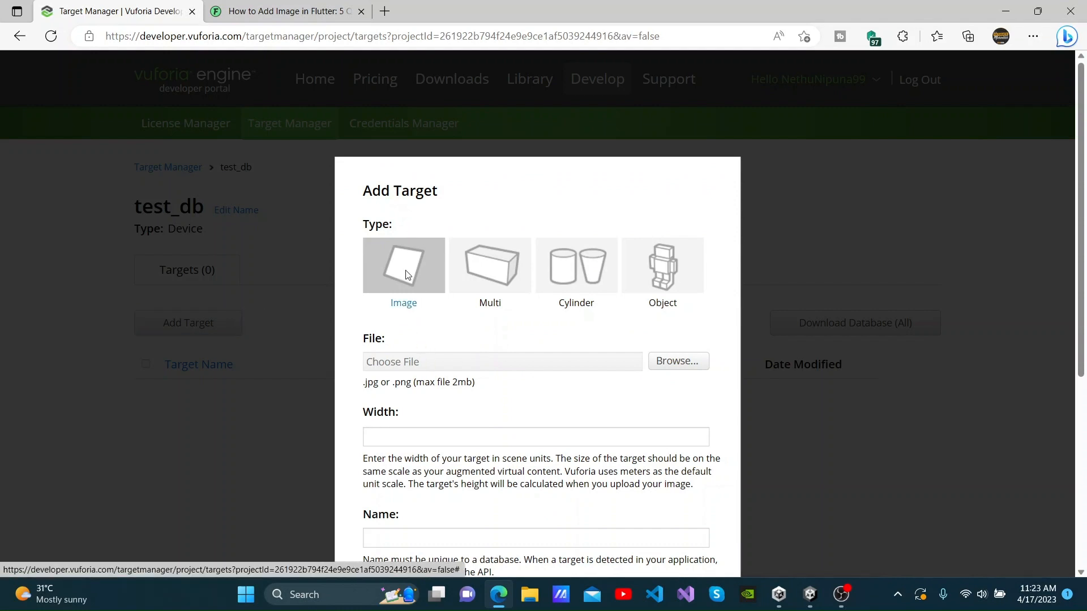
{"action": "scroll", "coordinate": [405, 275], "scroll_direction": "down", "scroll_amount": 2}
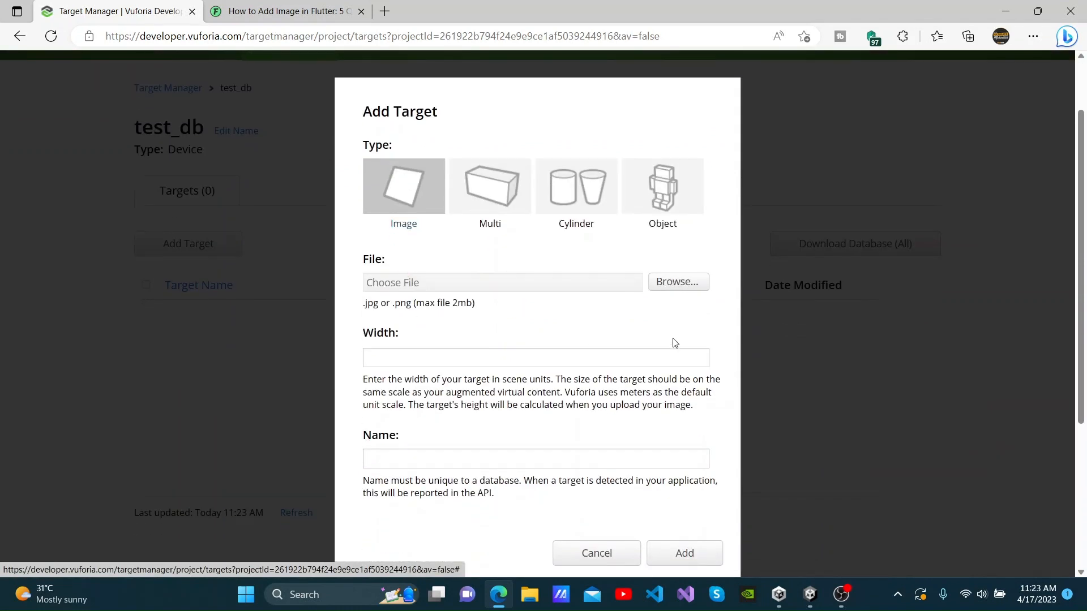
{"action": "left_click", "coordinate": [687, 283]}
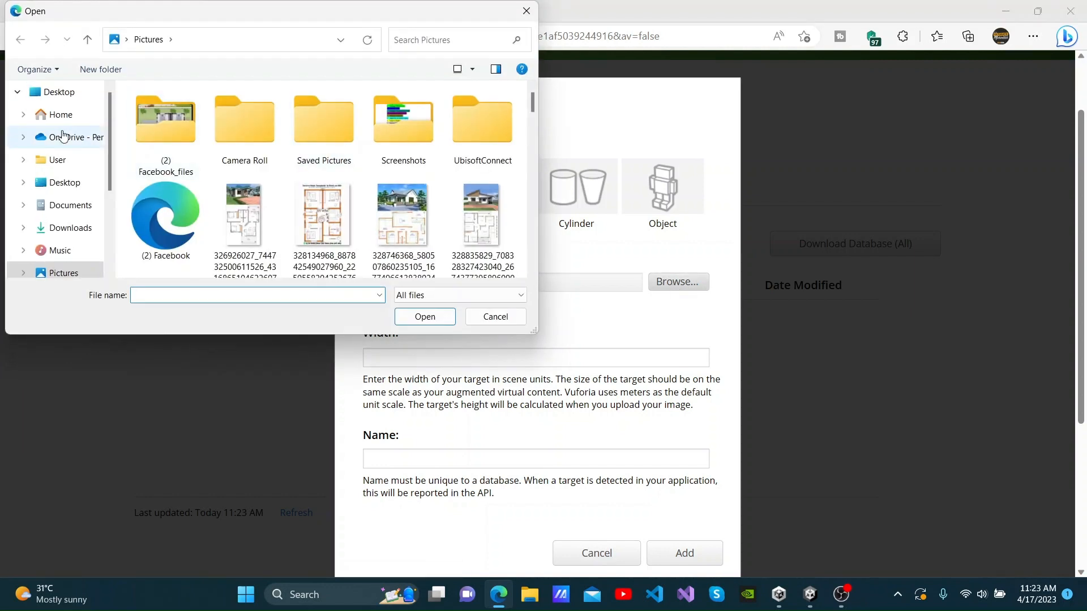
{"action": "left_click", "coordinate": [65, 227]}
{"action": "left_click", "coordinate": [226, 131]}
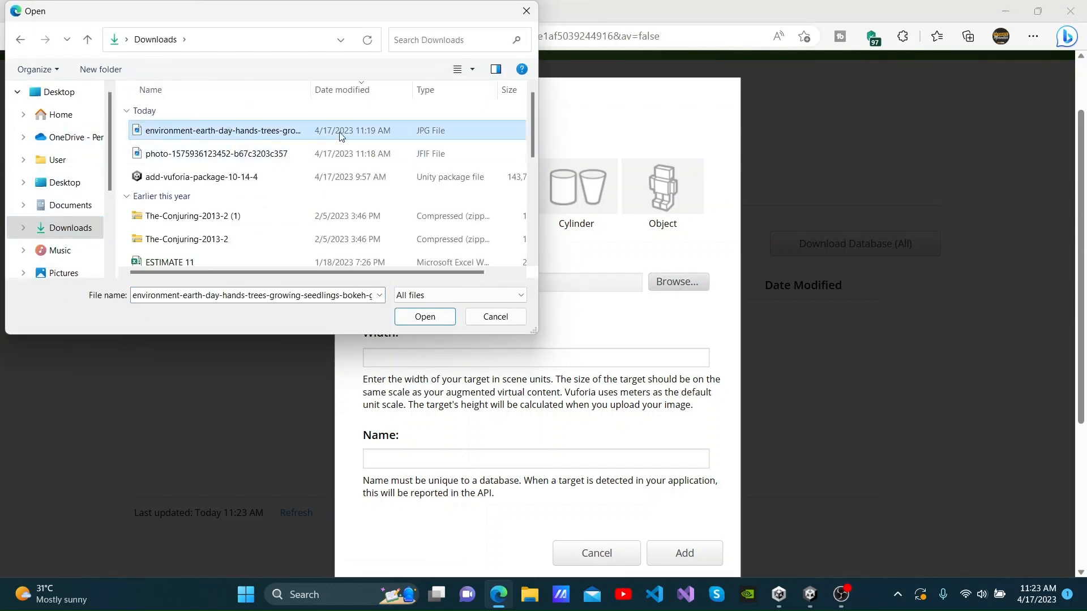
{"action": "left_click", "coordinate": [425, 316]}
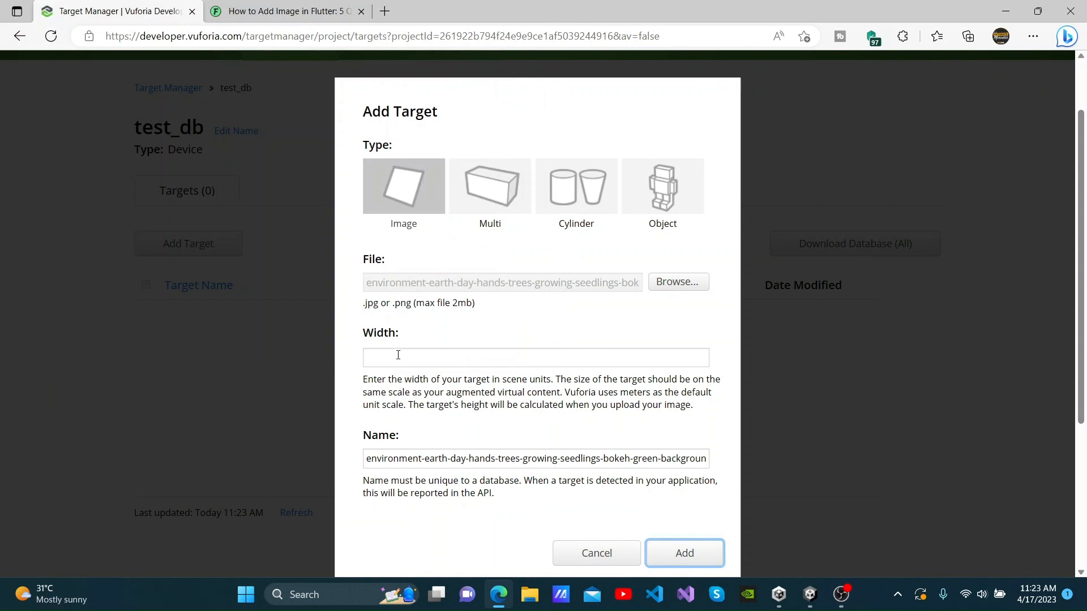
- Set the target's width to 1, shorten its name to environment-earth and add it to the database
{"action": "left_click", "coordinate": [397, 356]}
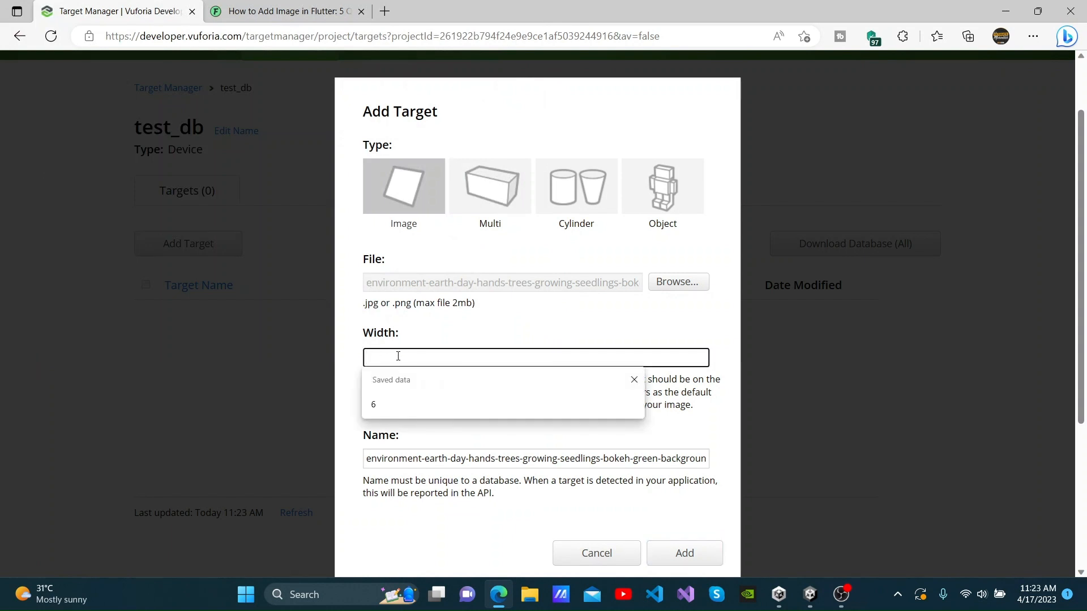
{"action": "type", "text": "1"}
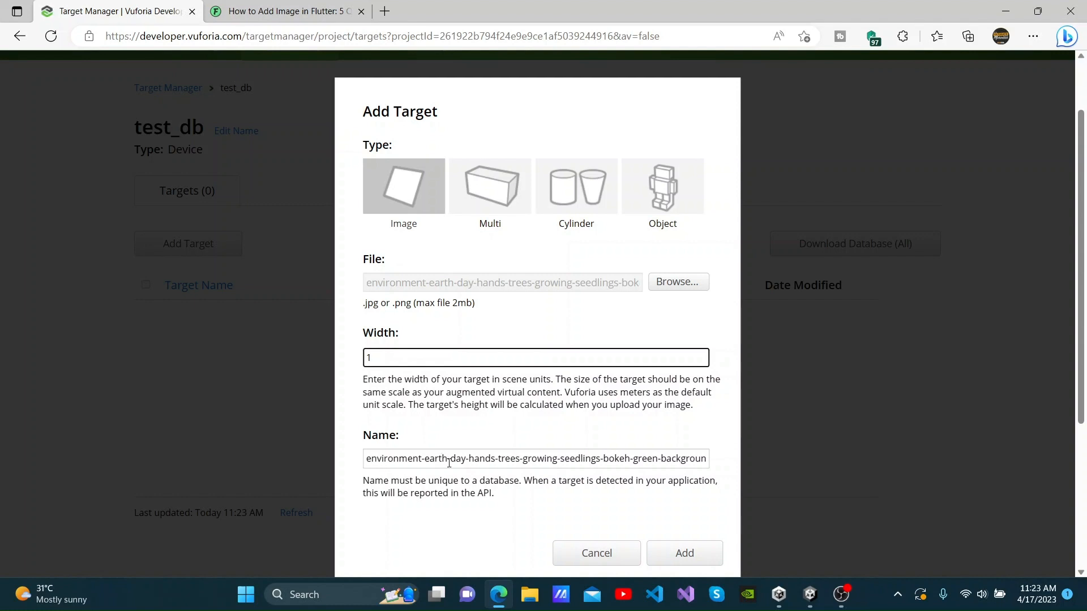
{"action": "left_click_drag", "start_coordinate": [507, 465], "coordinate": [734, 456]}
{"action": "key", "text": "BackSpace"}
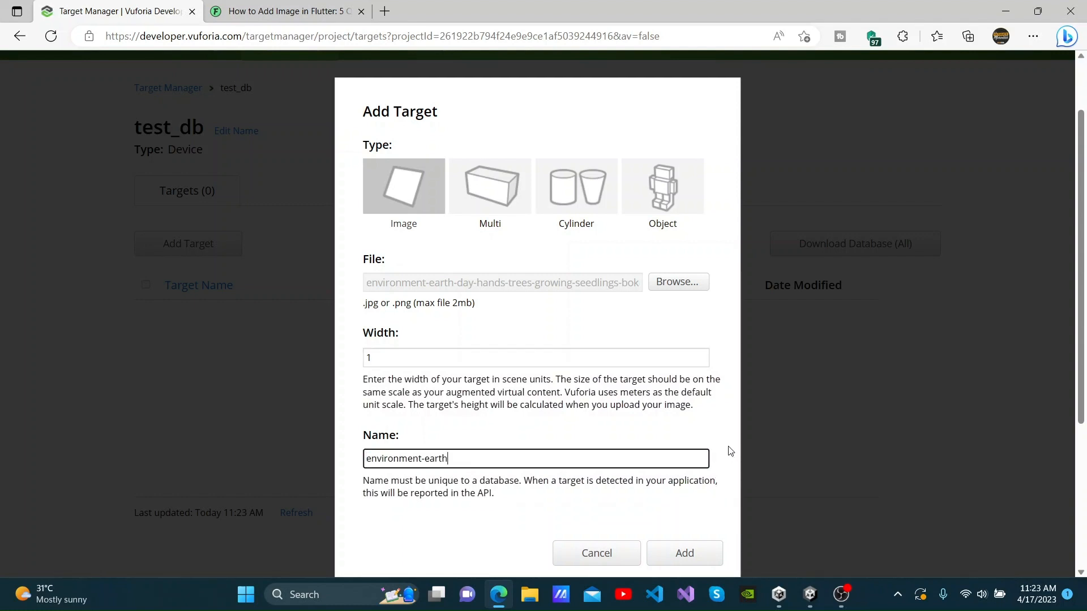
{"action": "left_click", "coordinate": [682, 554]}
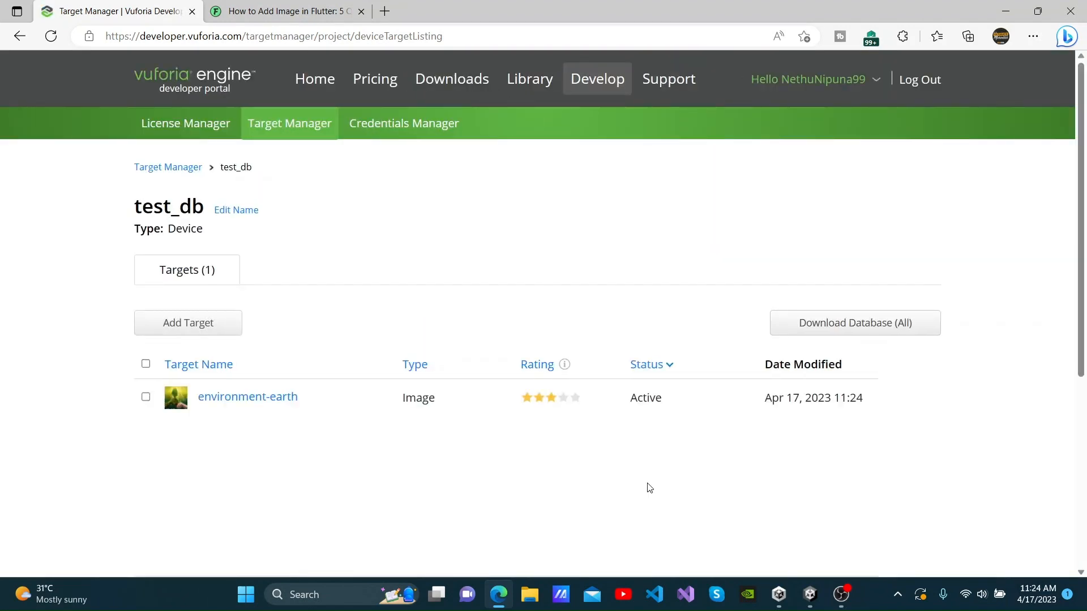
- Examine the details page of the environment-earth target, including its image and augmentable rating, and return to the test_db target list
{"action": "left_click", "coordinate": [227, 407]}
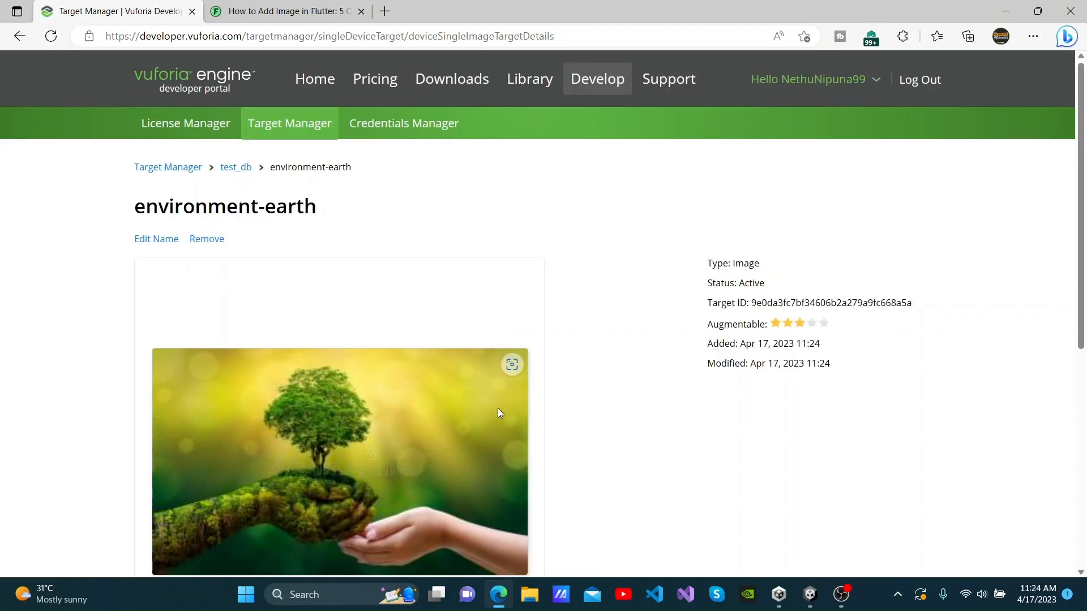
{"action": "scroll", "coordinate": [500, 411], "scroll_direction": "down", "scroll_amount": 5}
{"action": "scroll", "coordinate": [500, 415], "scroll_direction": "up", "scroll_amount": 3}
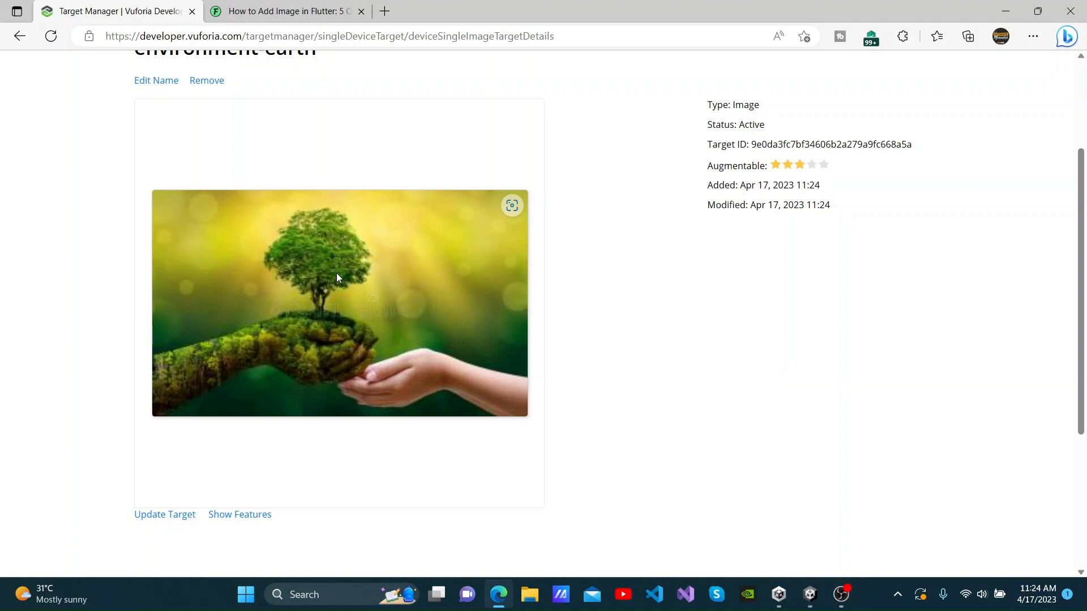
{"action": "left_click", "coordinate": [23, 41]}
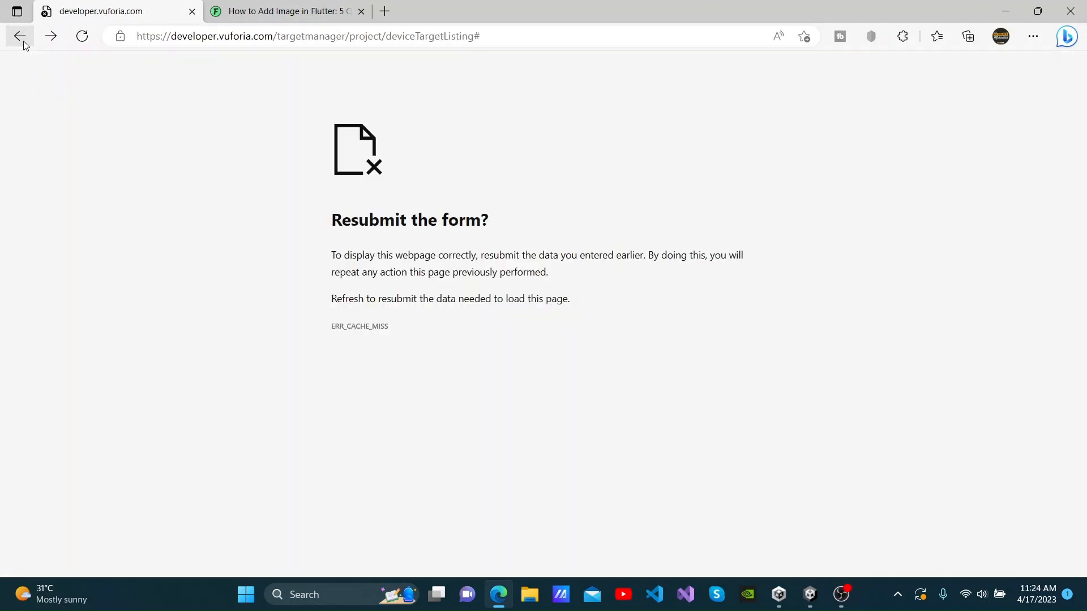
{"action": "left_click", "coordinate": [16, 43]}
{"action": "left_click", "coordinate": [16, 44]}
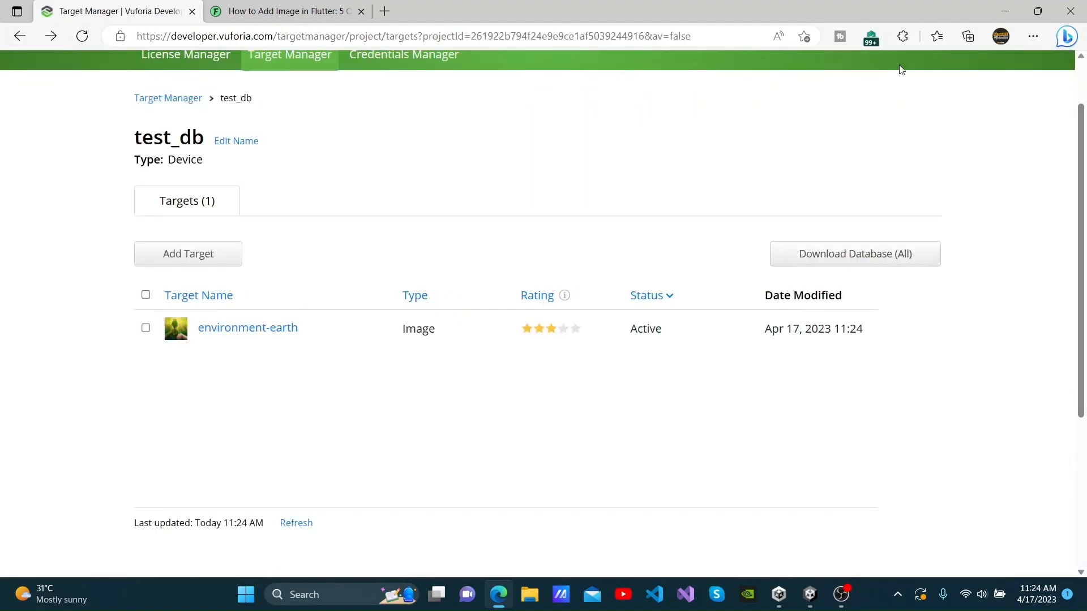
- Download the whole test_db database for the Unity Editor and import all of its package contents into the Unity project
{"action": "left_click", "coordinate": [873, 256]}
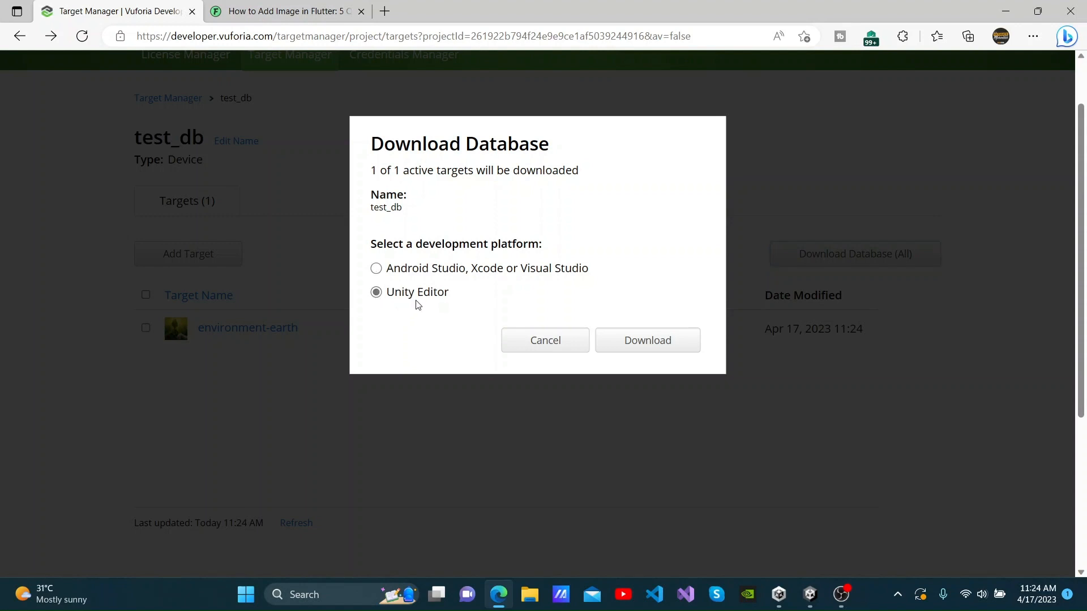
{"action": "left_click", "coordinate": [665, 341]}
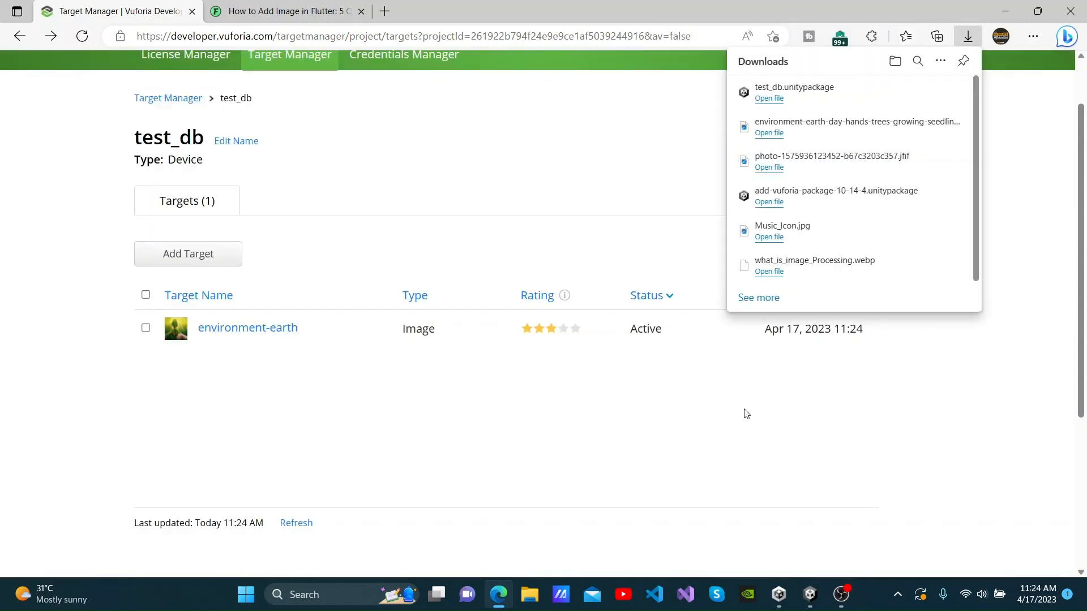
{"action": "left_click", "coordinate": [775, 101]}
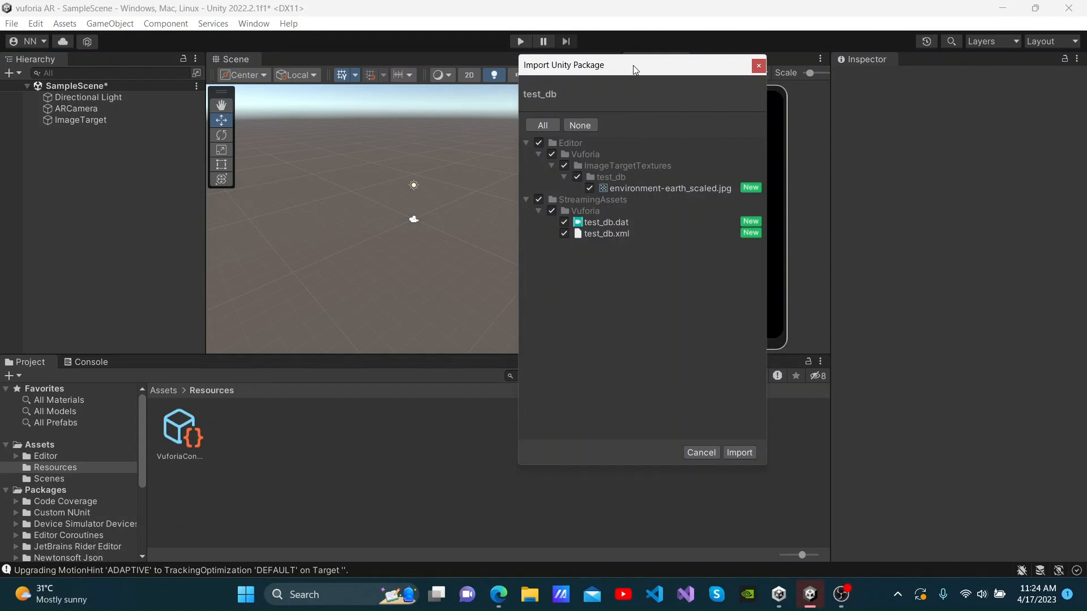
{"action": "left_click_drag", "start_coordinate": [633, 66], "coordinate": [596, 79]}
{"action": "left_click", "coordinate": [702, 469]}
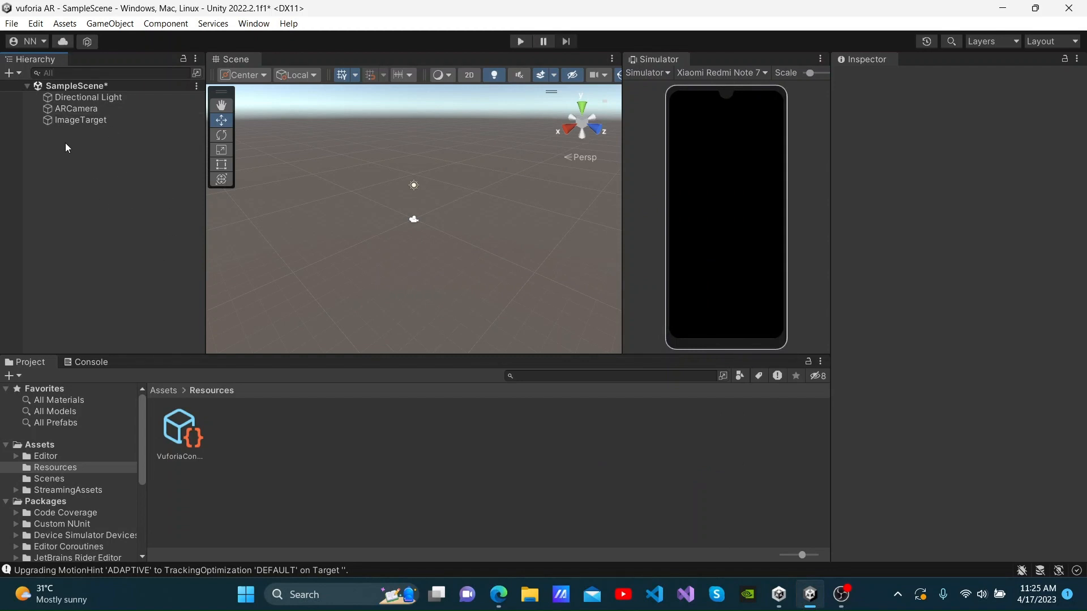
- Set the ImageTarget's type to From Database, with test_db as the database and environment-earth as the image target
{"action": "left_click", "coordinate": [62, 120]}
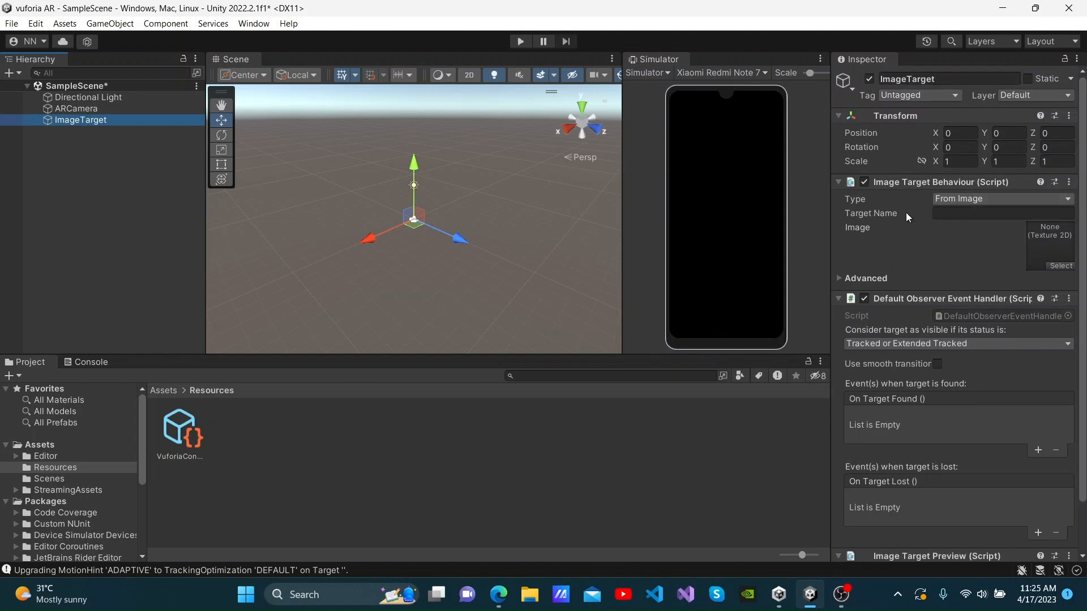
{"action": "left_click", "coordinate": [976, 201]}
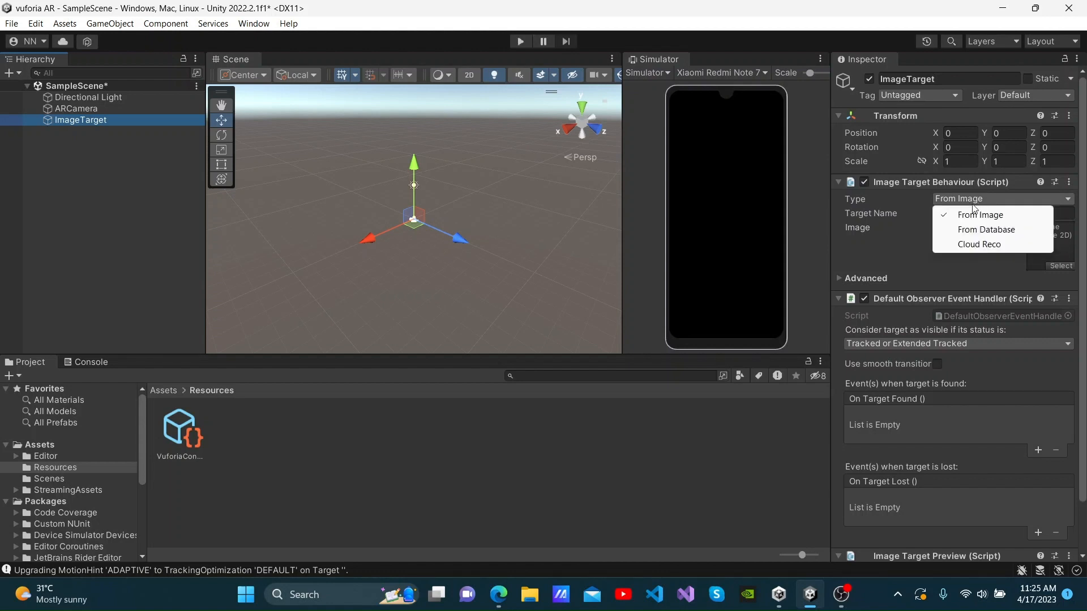
{"action": "left_click", "coordinate": [988, 230]}
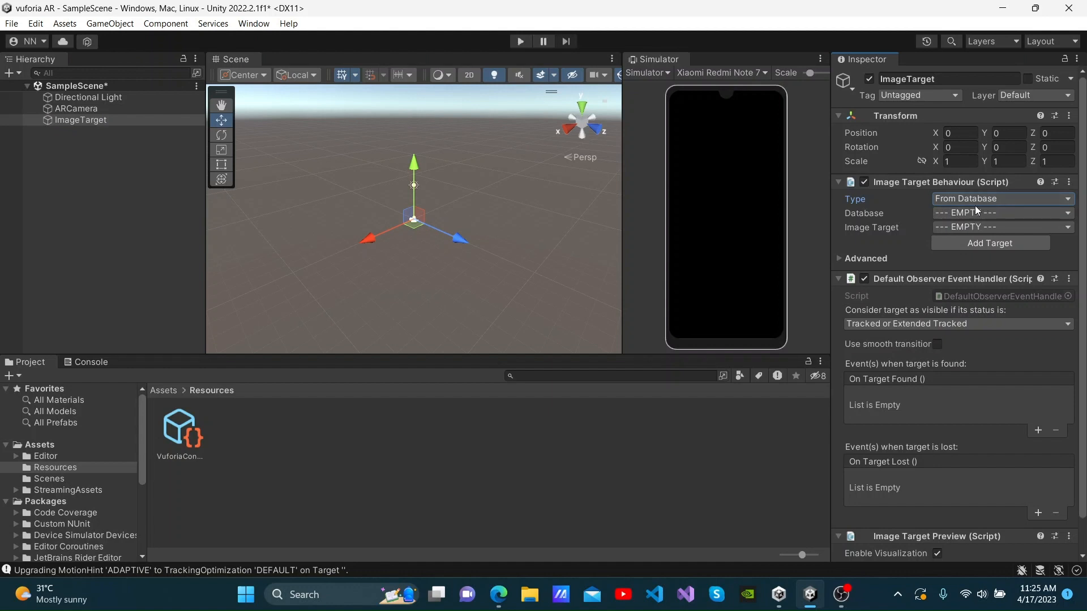
{"action": "left_click", "coordinate": [1052, 217]}
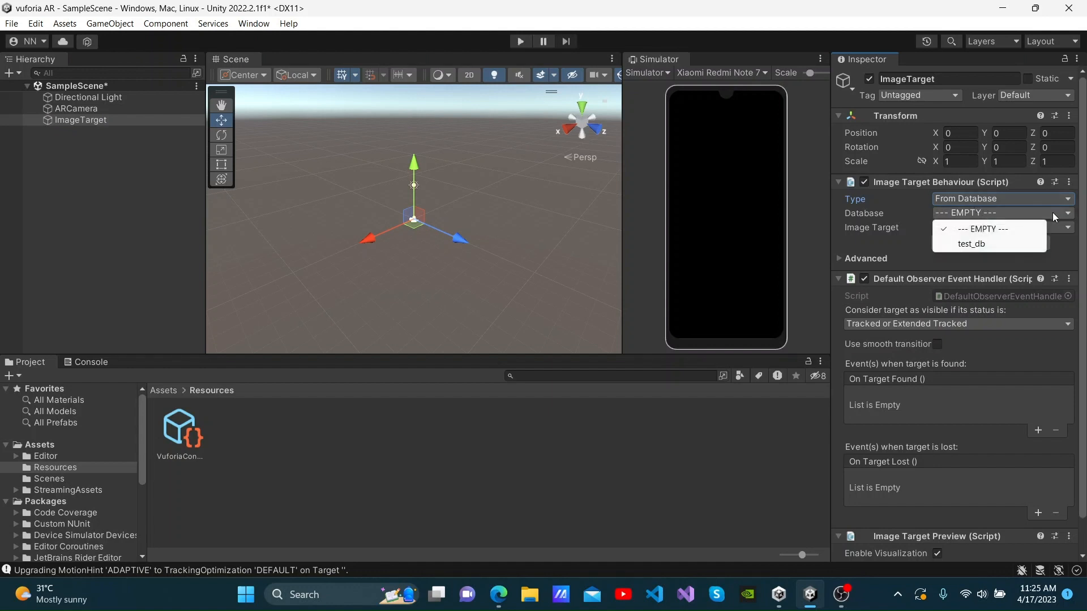
{"action": "left_click", "coordinate": [954, 247]}
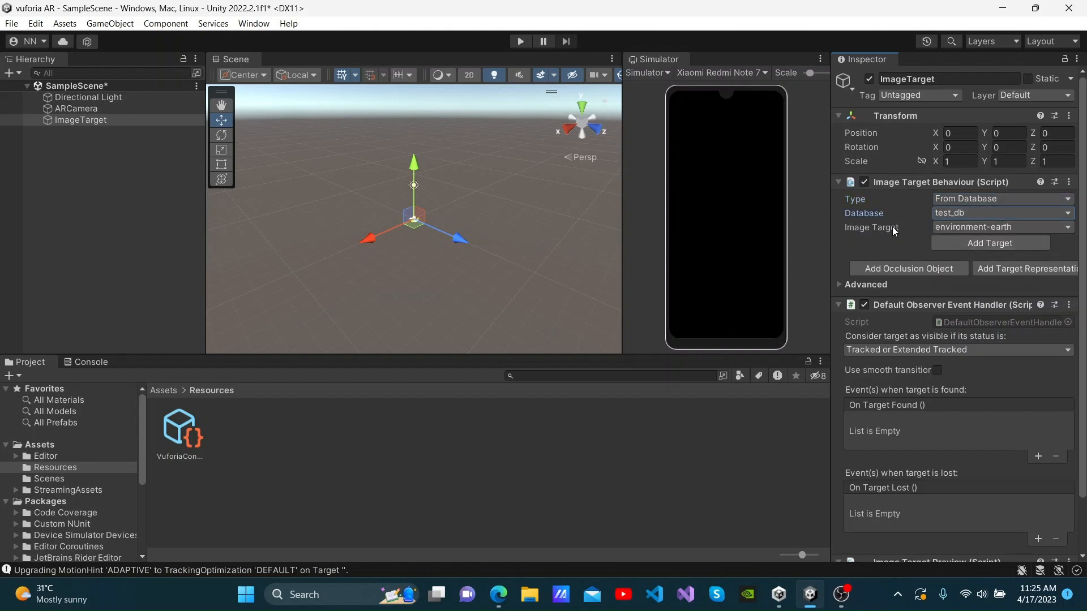
{"action": "left_click", "coordinate": [951, 228]}
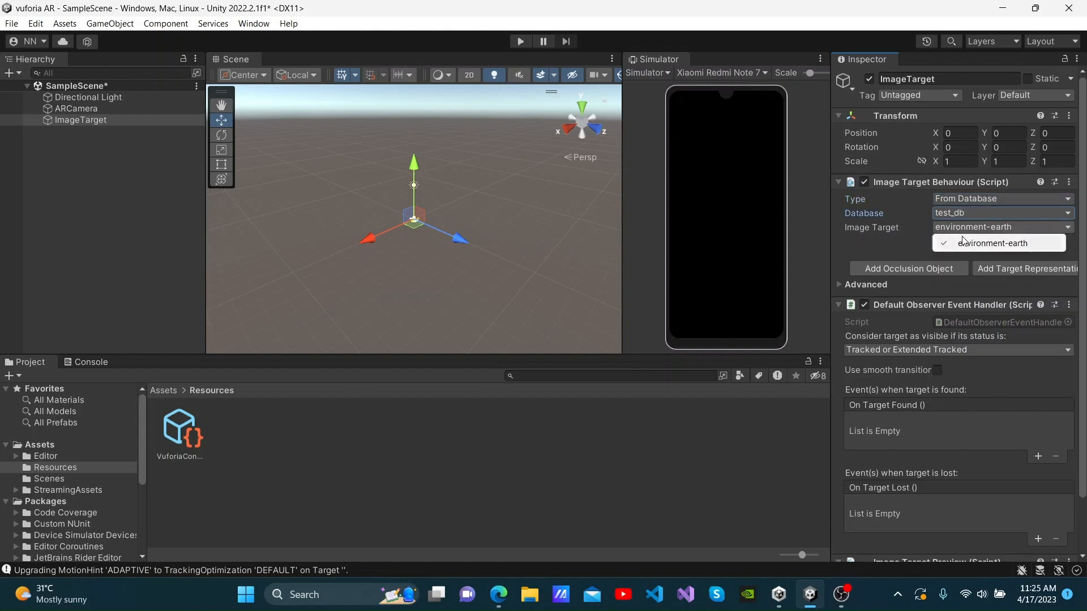
{"action": "left_click", "coordinate": [965, 245]}
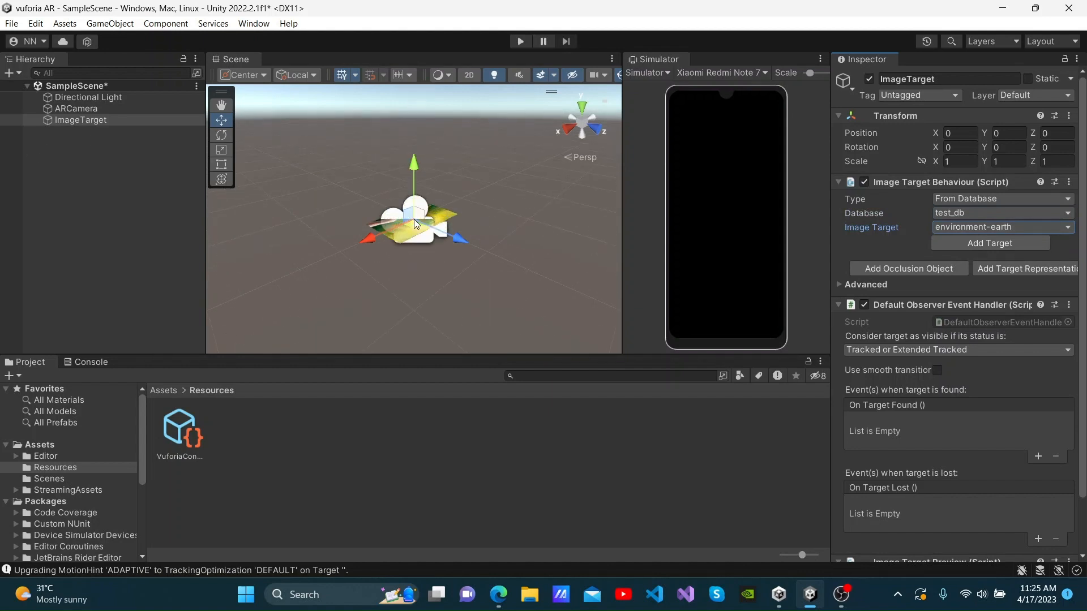
- Add a 3D cube as a child of the ImageTarget
{"action": "right_click_drag", "start_coordinate": [416, 224], "coordinate": [325, 235]}
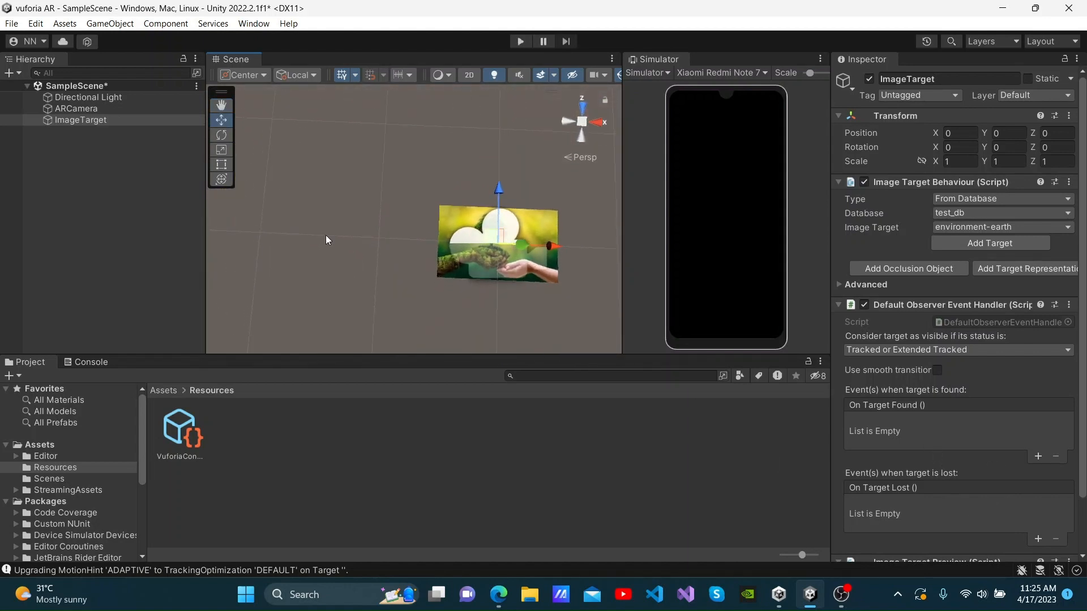
{"action": "right_click", "coordinate": [90, 116]}
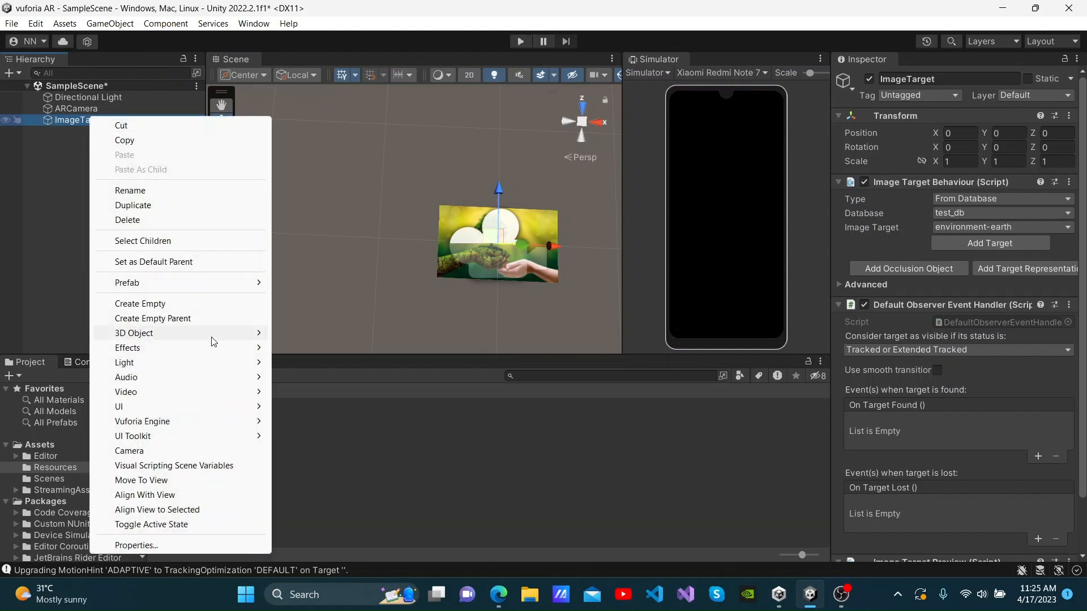
{"action": "mouse_move", "coordinate": [213, 341]}
{"action": "left_click", "coordinate": [291, 334]}
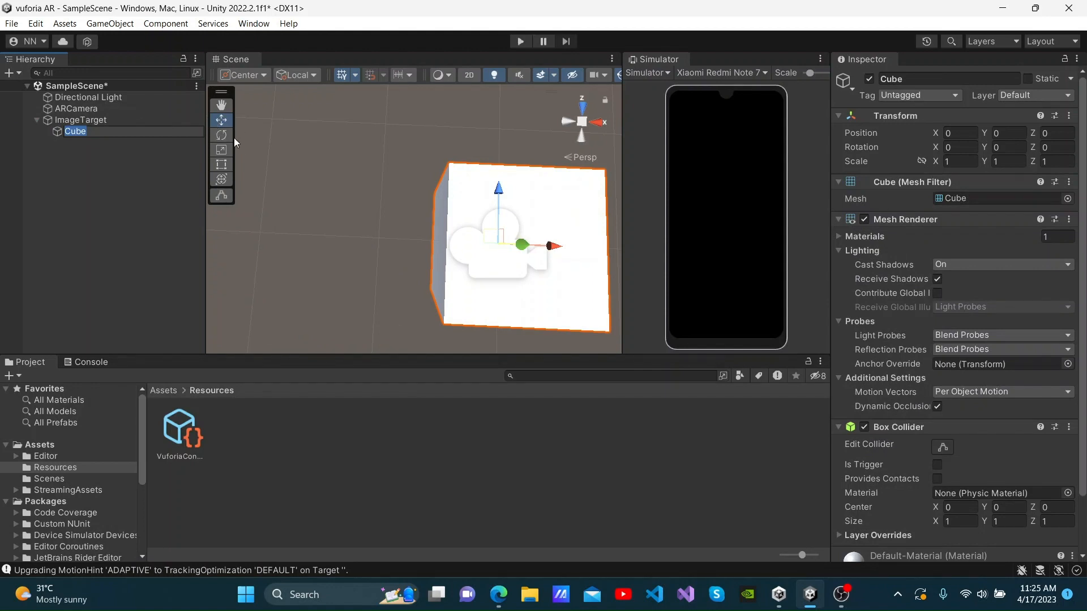
- Scale the cube uniformly to about 0.62 and raise it to a Y position of about 0.336, above the target image
{"action": "left_click", "coordinate": [221, 149]}
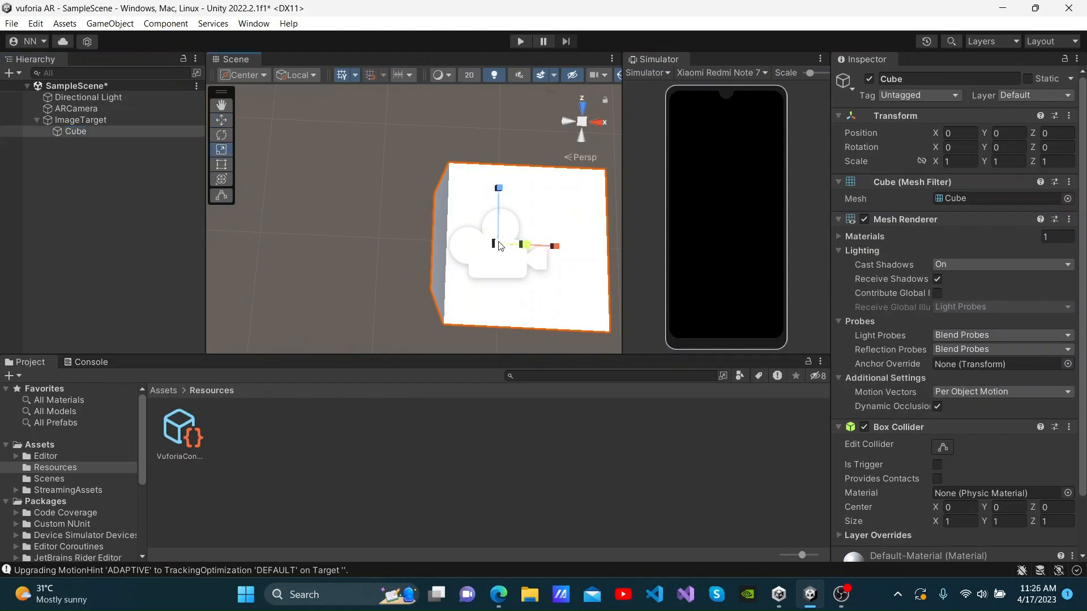
{"action": "left_click_drag", "start_coordinate": [500, 246], "coordinate": [881, 94]}
{"action": "left_click", "coordinate": [221, 119]}
{"action": "right_click_drag", "start_coordinate": [882, 94], "coordinate": [811, 8]}
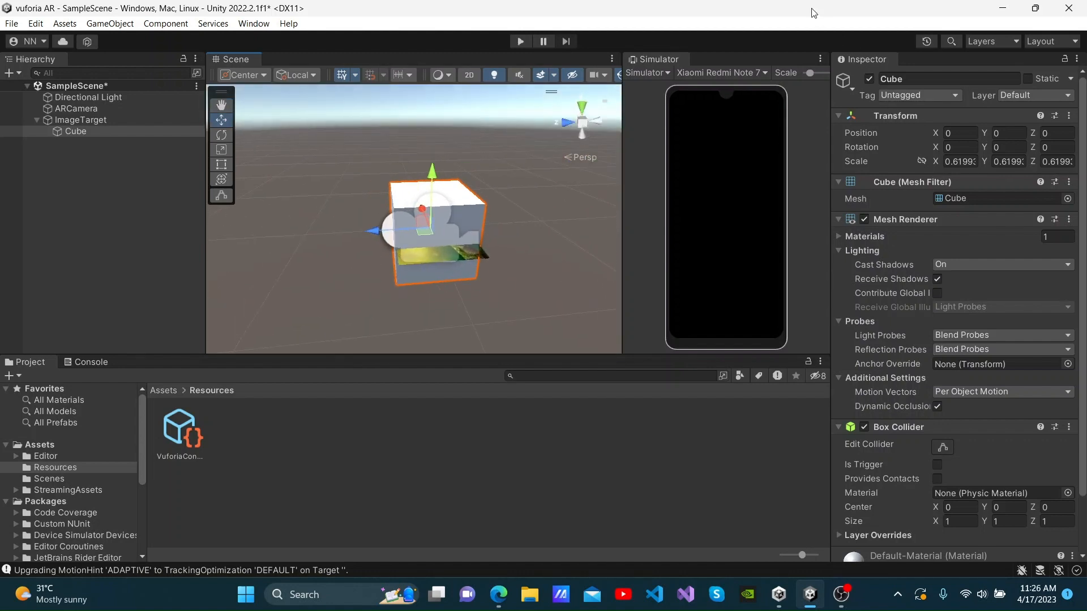
{"action": "left_click_drag", "start_coordinate": [430, 183], "coordinate": [433, 138]}
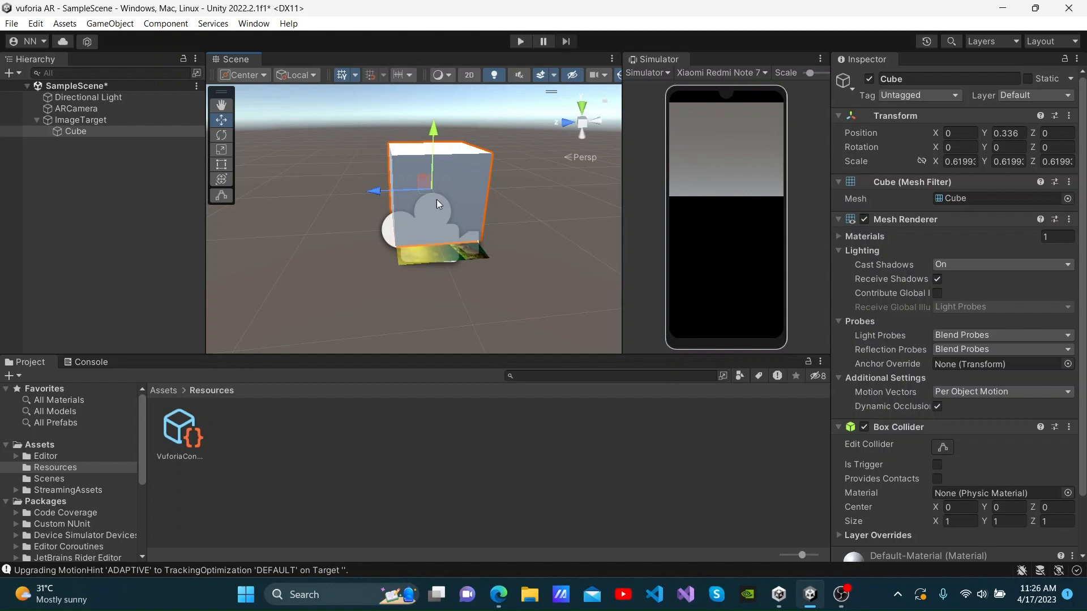
- Run the scene in play mode to test the cube on the target image with the webcam, and stop it
{"action": "left_click", "coordinate": [520, 41]}
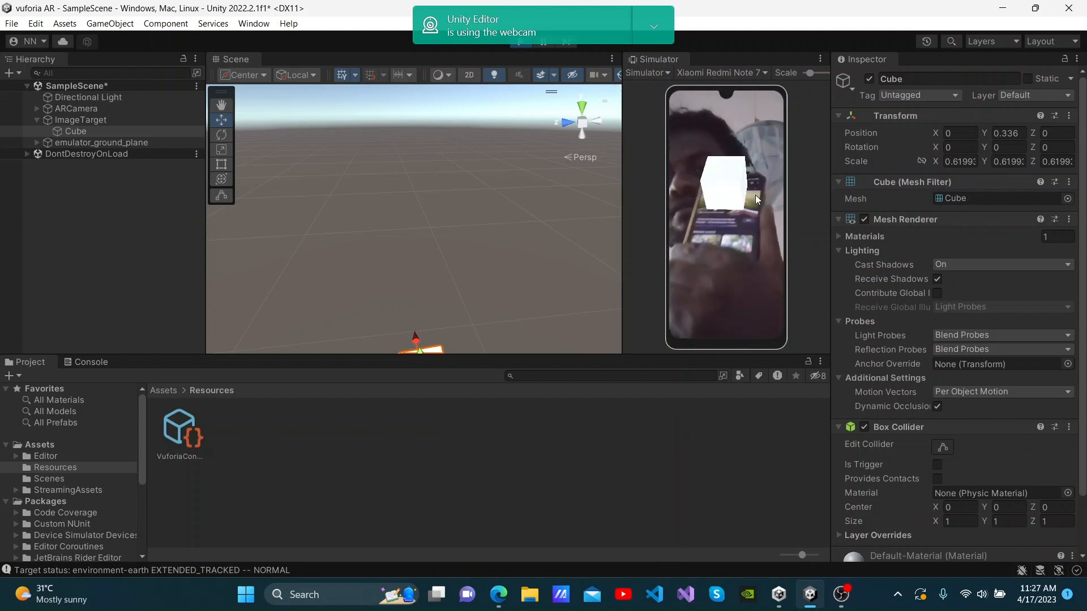
{"action": "left_click", "coordinate": [520, 46]}
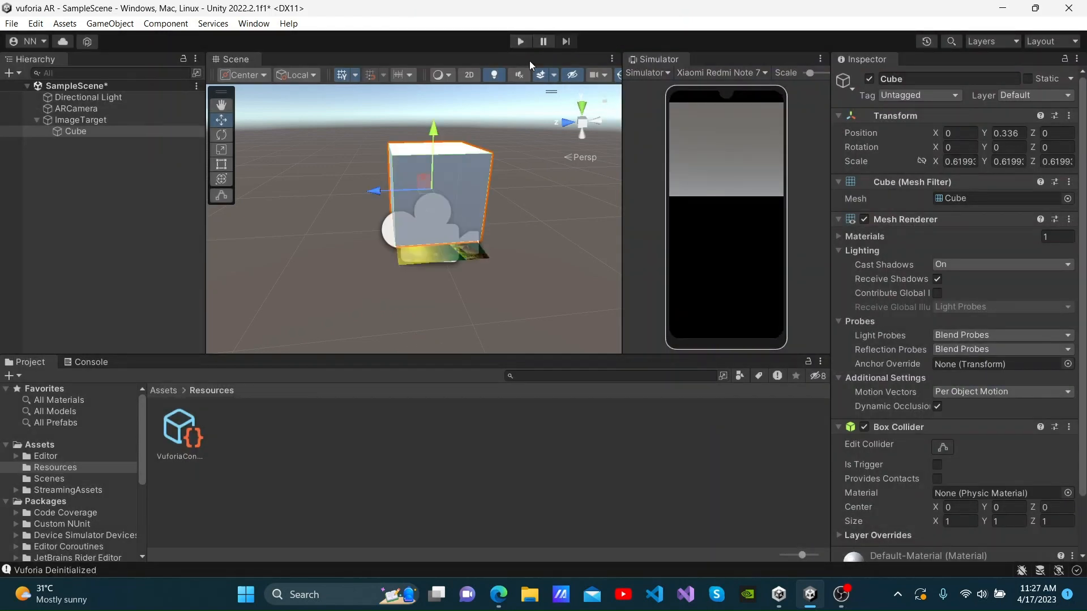
- Open the build settings and switch the project's build platform to Android
{"action": "left_click", "coordinate": [10, 25]}
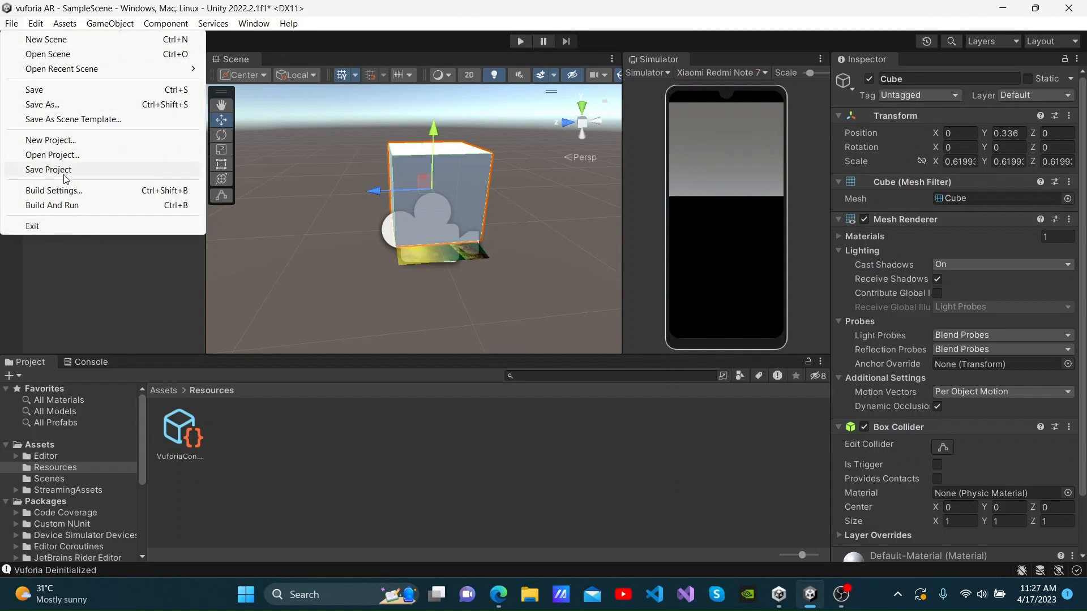
{"action": "left_click", "coordinate": [58, 192]}
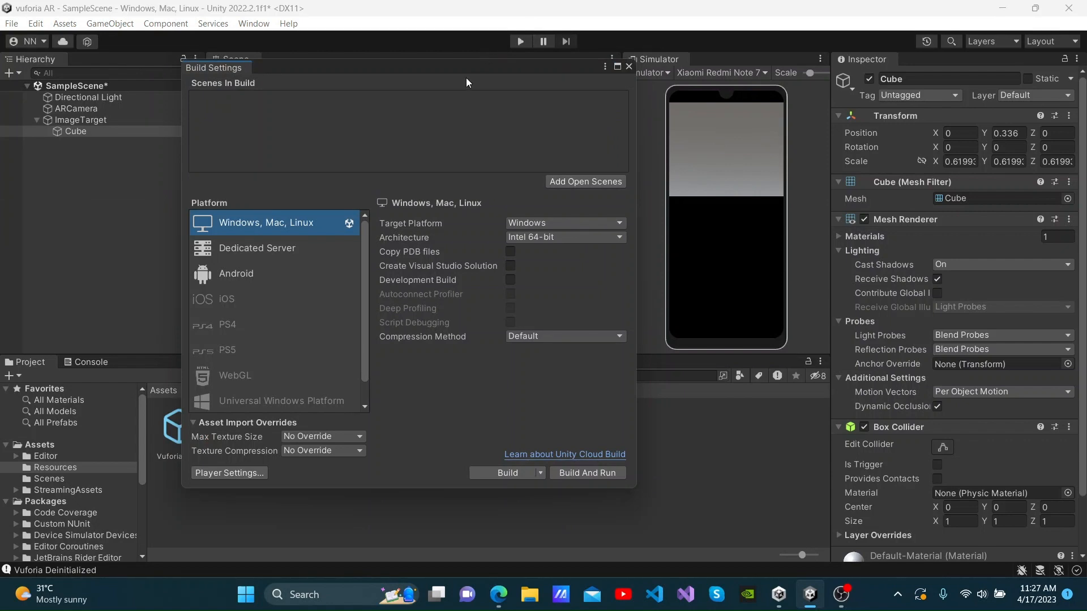
{"action": "left_click_drag", "start_coordinate": [461, 65], "coordinate": [546, 33]}
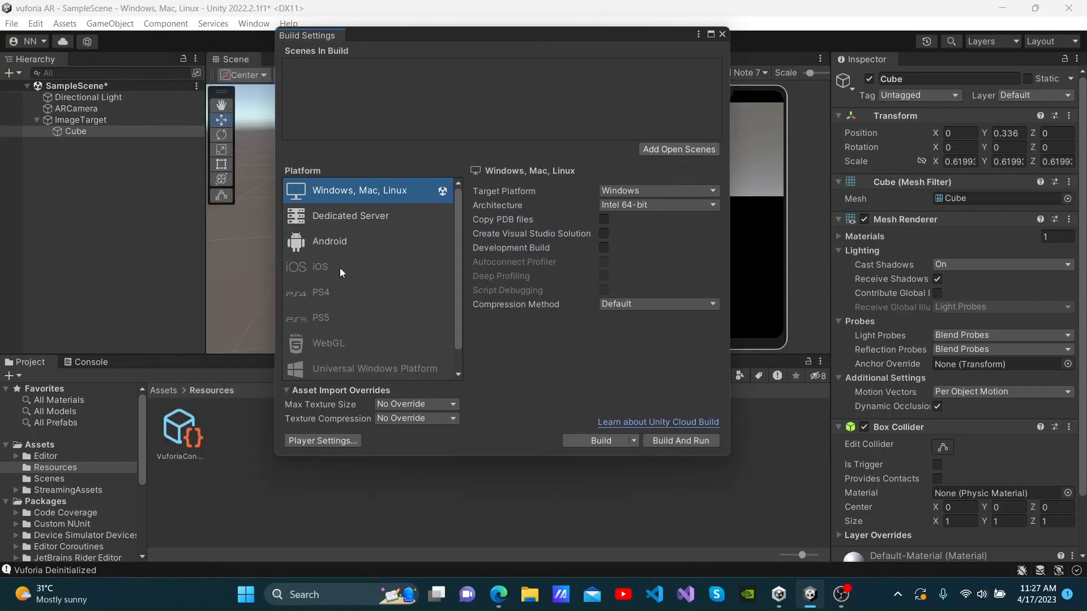
{"action": "left_click", "coordinate": [332, 241]}
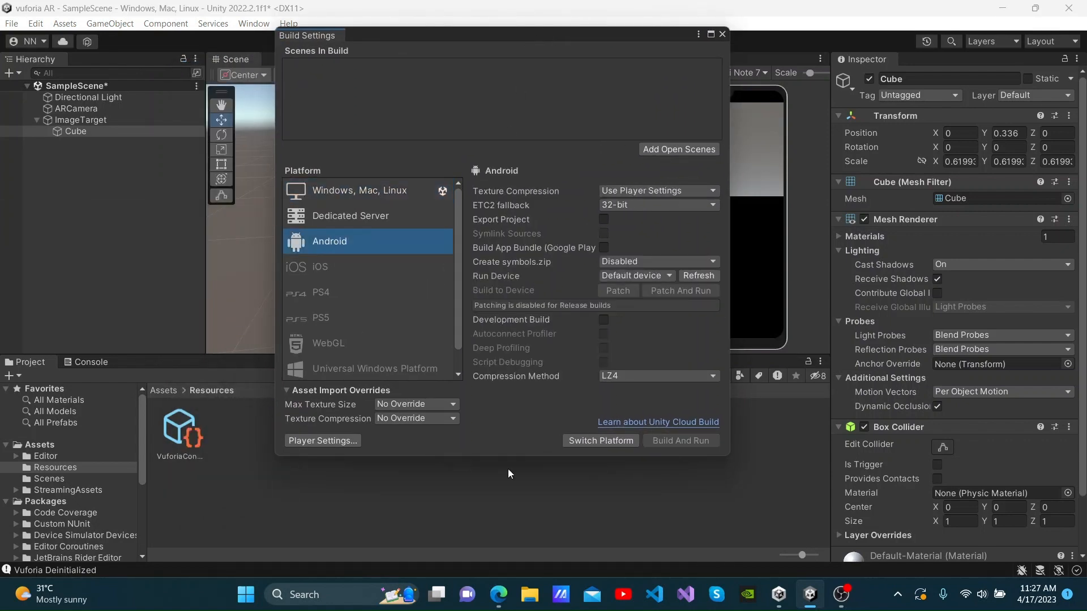
{"action": "left_click", "coordinate": [591, 444]}
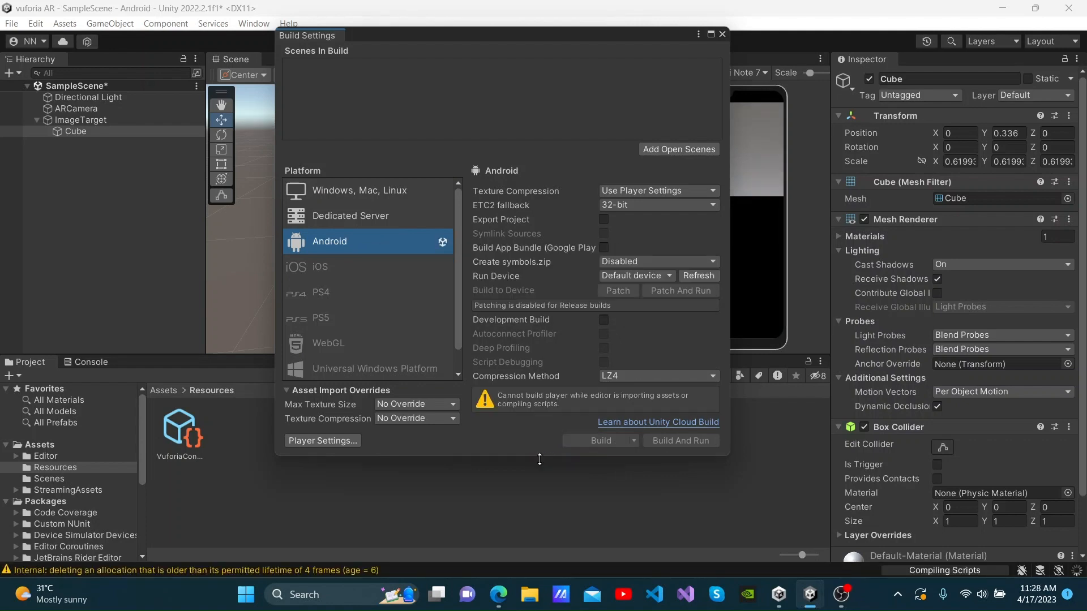
- In the Android player settings, set the minimum API level to Android 9.0 'Pie' (API level 28) and close the project settings
{"action": "left_click", "coordinate": [356, 444]}
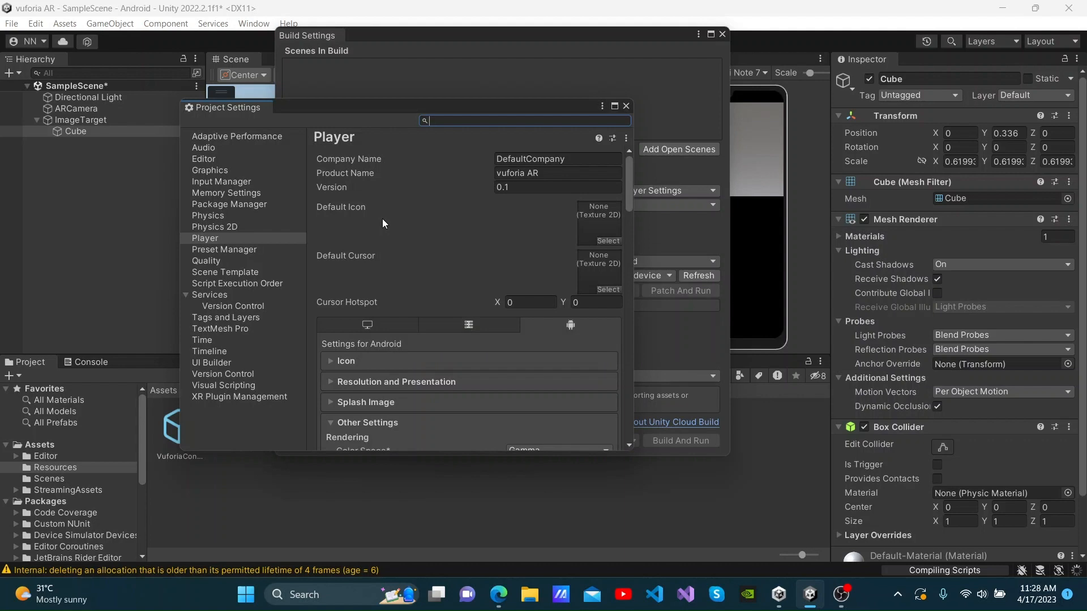
{"action": "scroll", "coordinate": [383, 217], "scroll_direction": "down", "scroll_amount": 5}
{"action": "scroll", "coordinate": [382, 217], "scroll_direction": "down", "scroll_amount": 1}
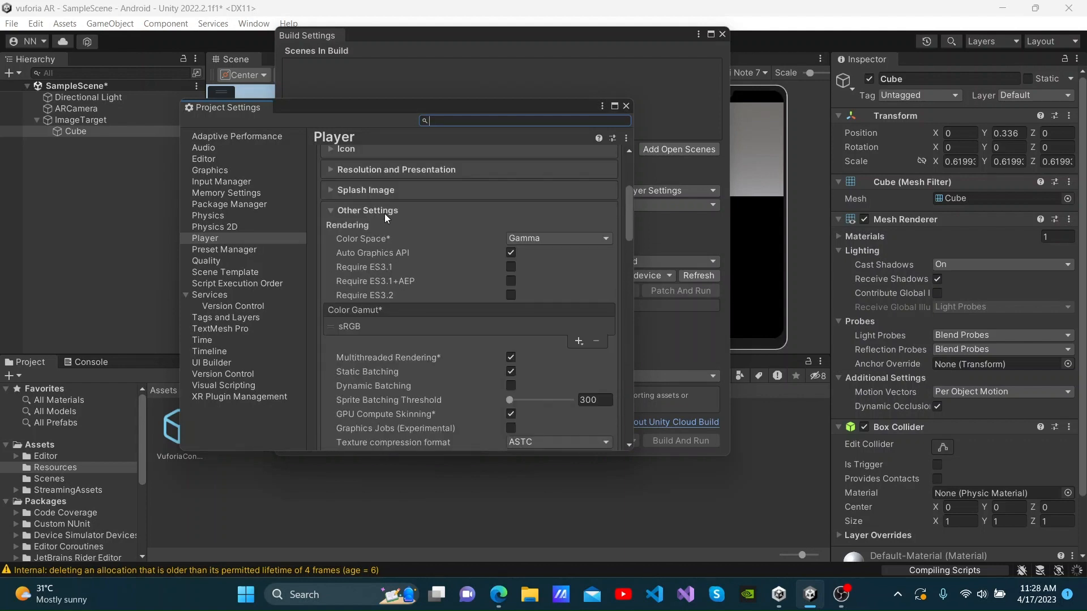
{"action": "scroll", "coordinate": [395, 230], "scroll_direction": "down", "scroll_amount": 6}
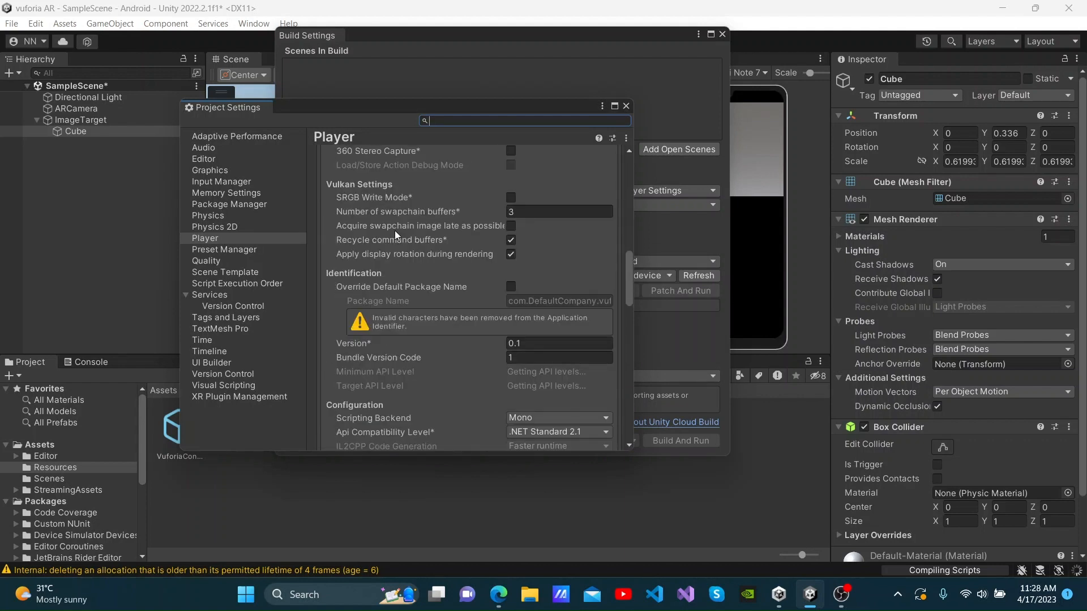
{"action": "scroll", "coordinate": [395, 230], "scroll_direction": "down", "scroll_amount": 6}
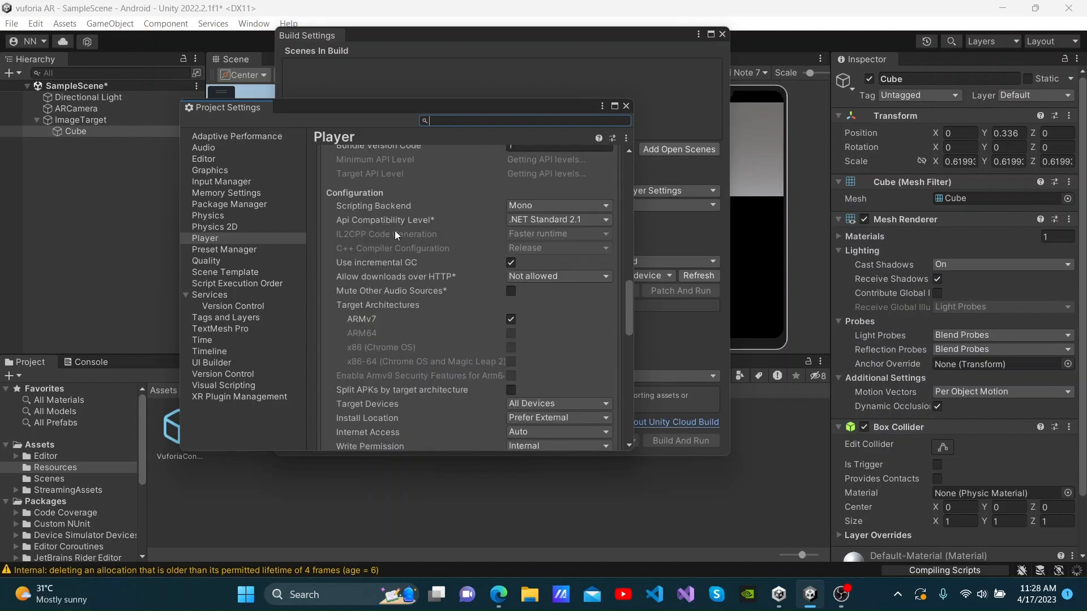
{"action": "scroll", "coordinate": [395, 230], "scroll_direction": "up", "scroll_amount": 5}
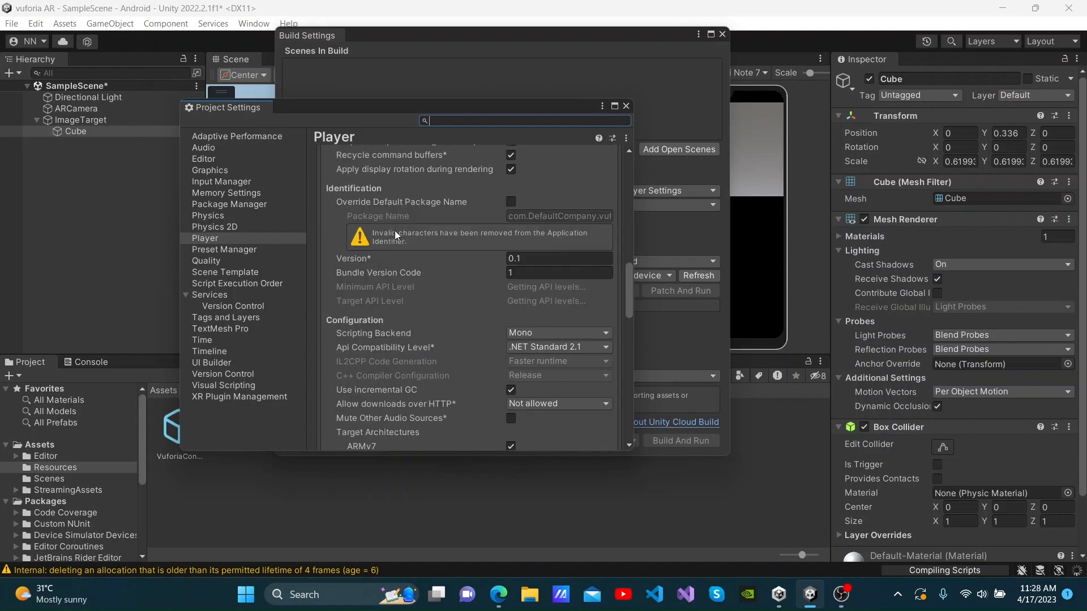
{"action": "left_click", "coordinate": [385, 338]}
{"action": "left_click", "coordinate": [517, 317]}
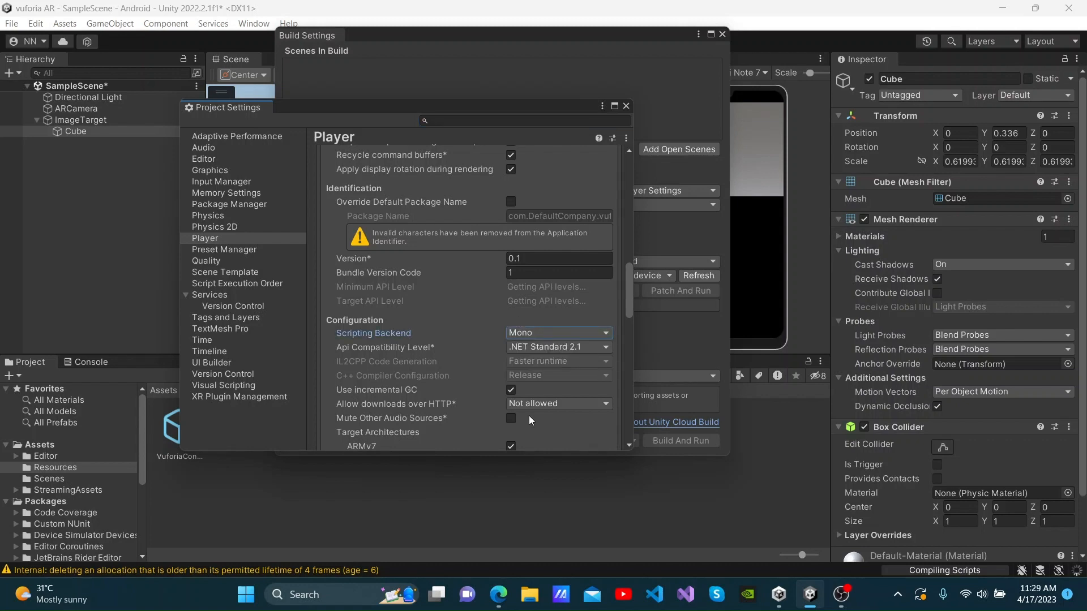
{"action": "scroll", "coordinate": [529, 416], "scroll_direction": "down", "scroll_amount": 3}
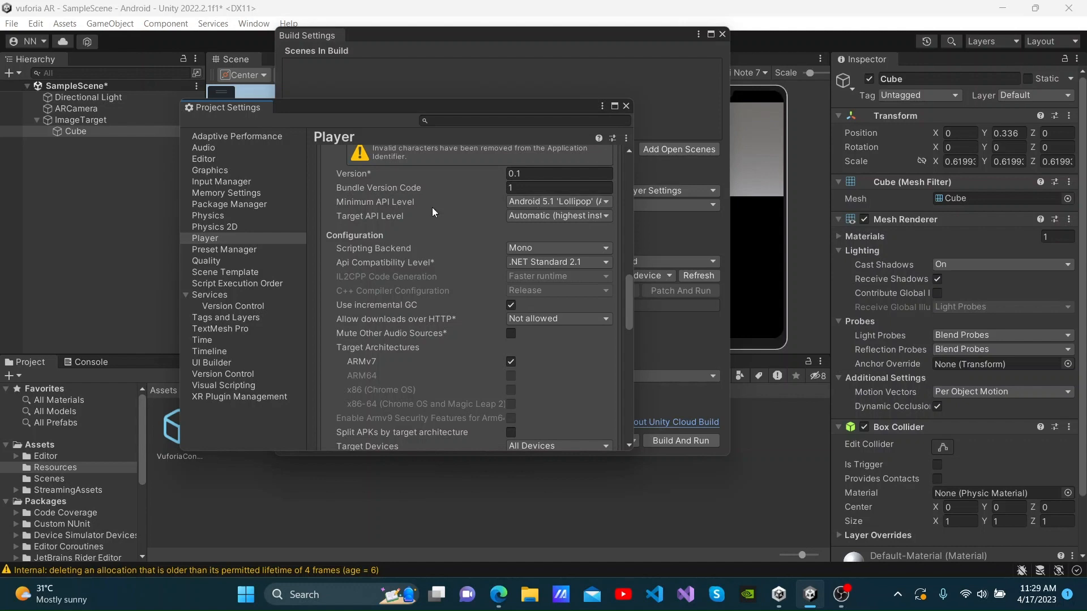
{"action": "left_click", "coordinate": [521, 202]}
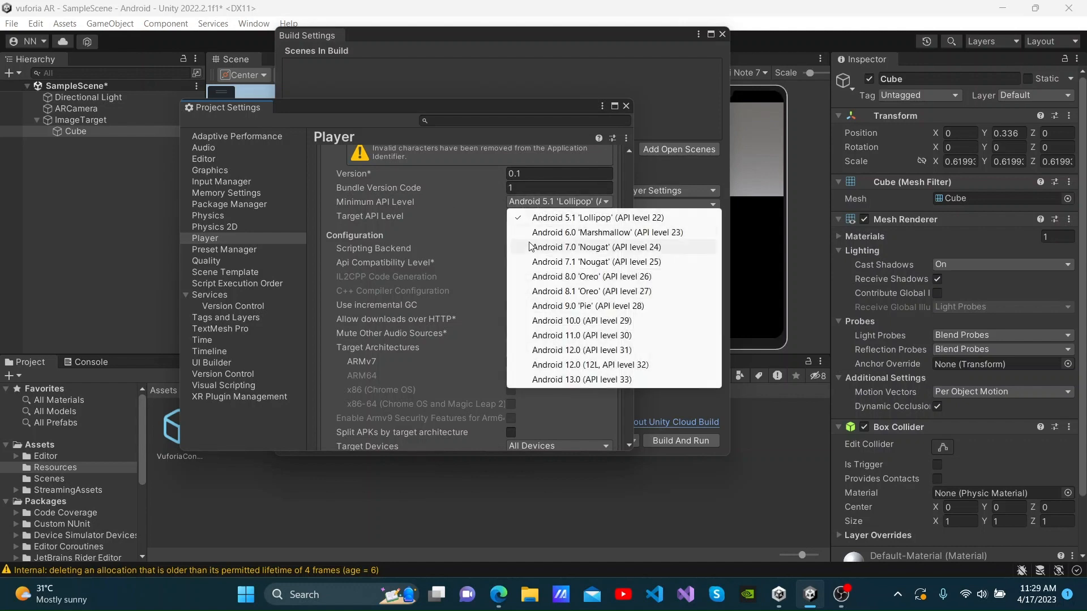
{"action": "left_click", "coordinate": [552, 306]}
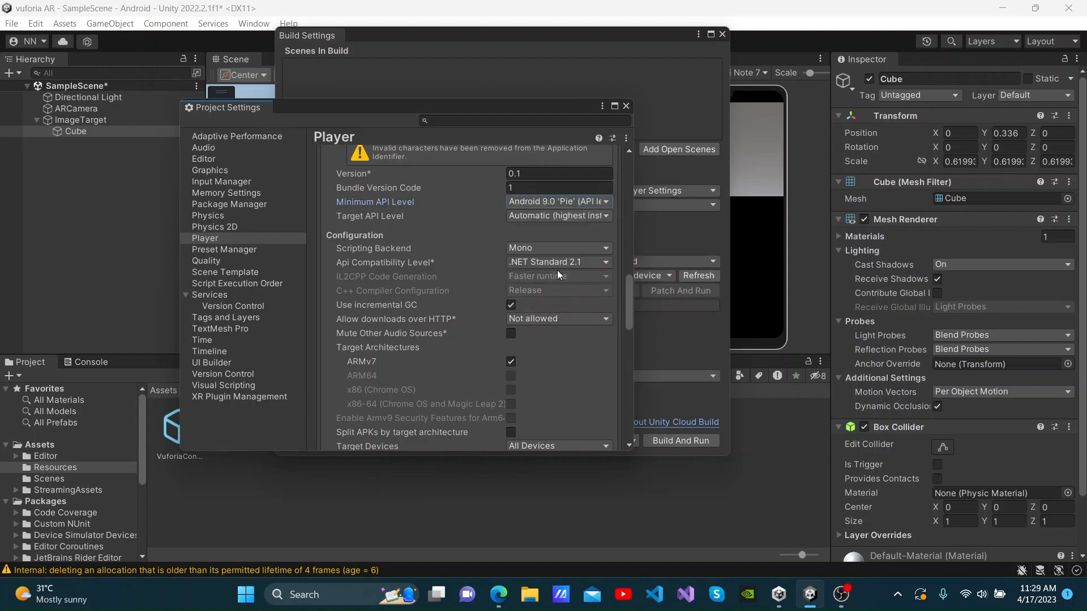
{"action": "scroll", "coordinate": [440, 252], "scroll_direction": "down", "scroll_amount": 10}
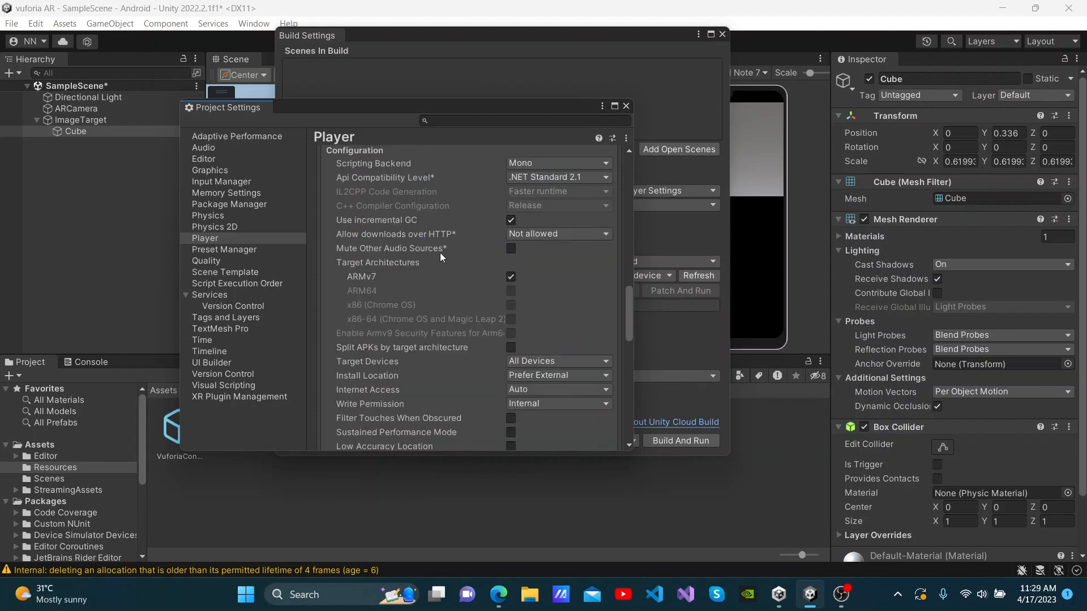
{"action": "left_click", "coordinate": [626, 106]}
- Build the Android app as an apk named testAr, saved on the Desktop
{"action": "left_click", "coordinate": [601, 441]}
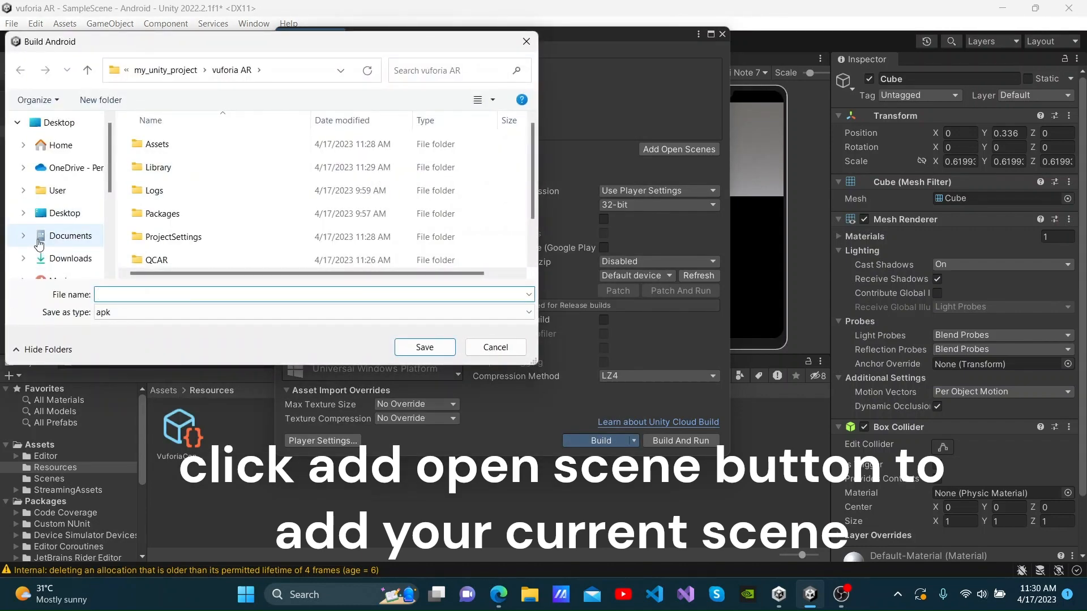
{"action": "left_click", "coordinate": [52, 220]}
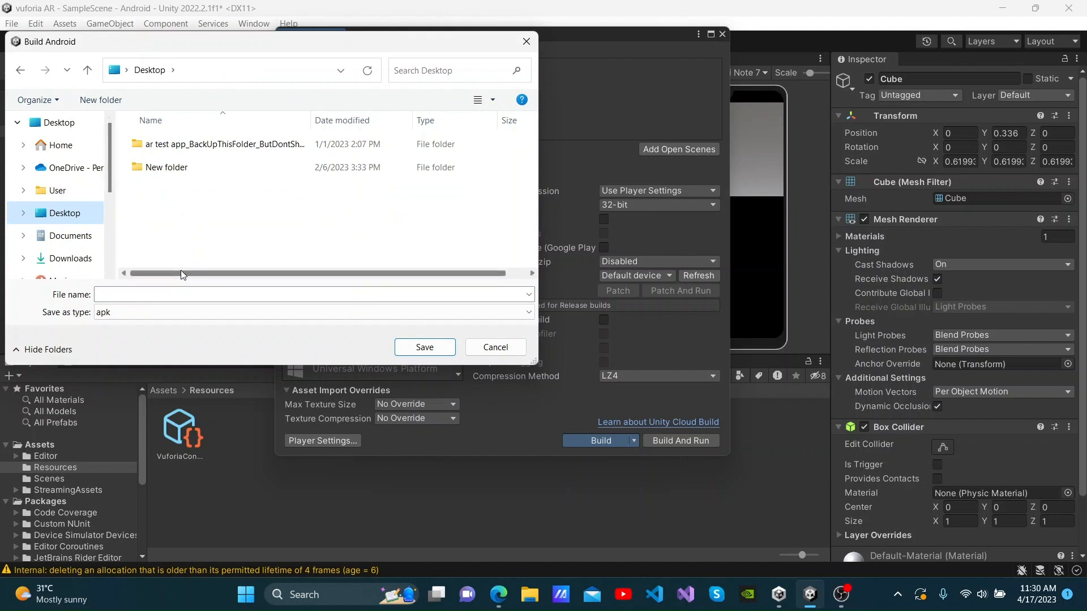
{"action": "left_click", "coordinate": [161, 294]}
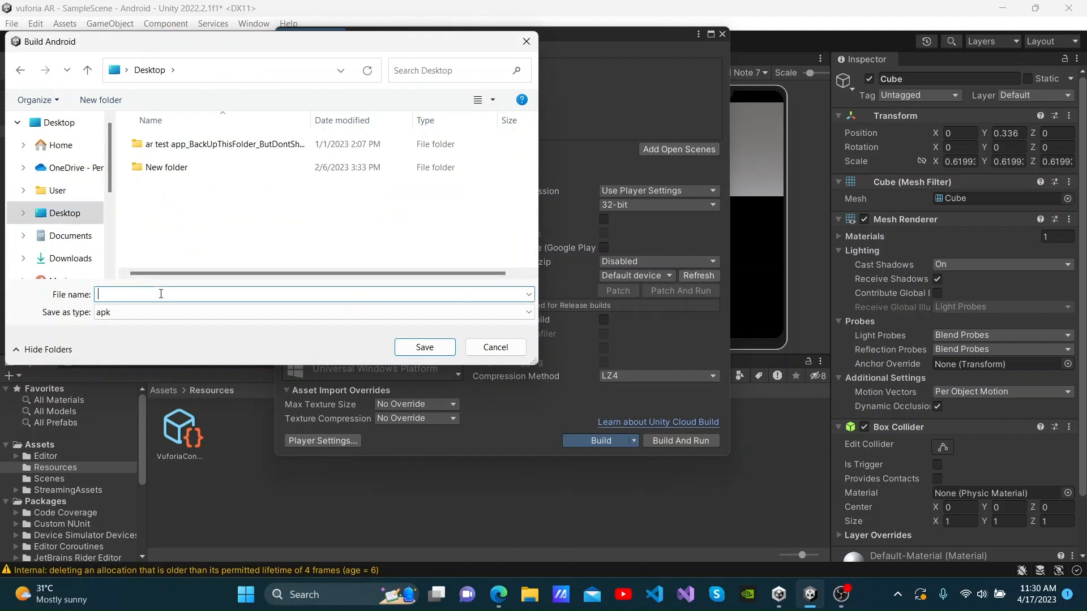
{"action": "type", "text": "testAr"}
{"action": "left_click", "coordinate": [409, 350]}
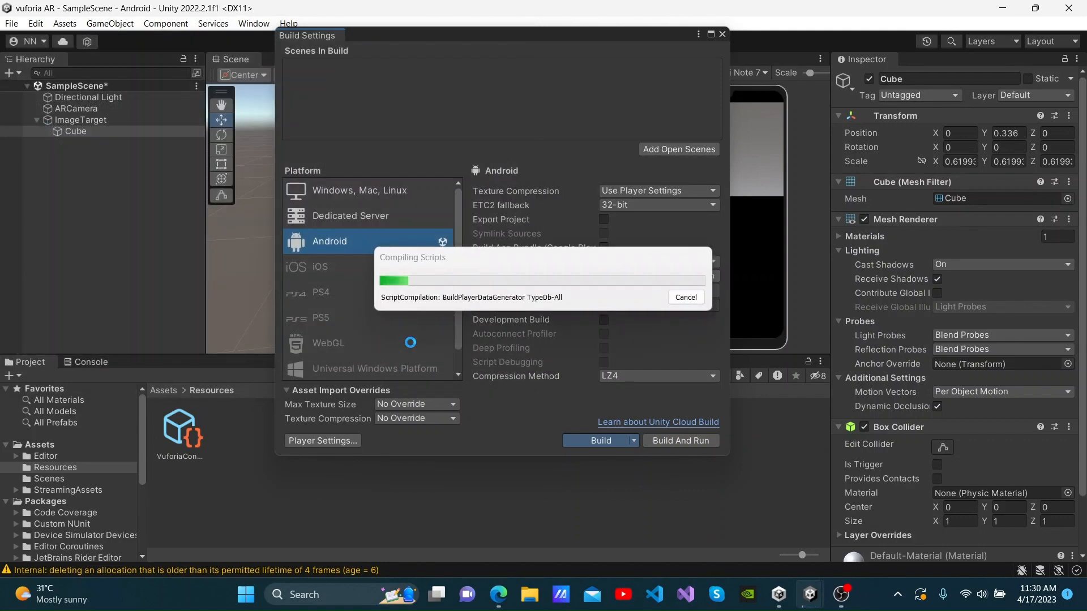